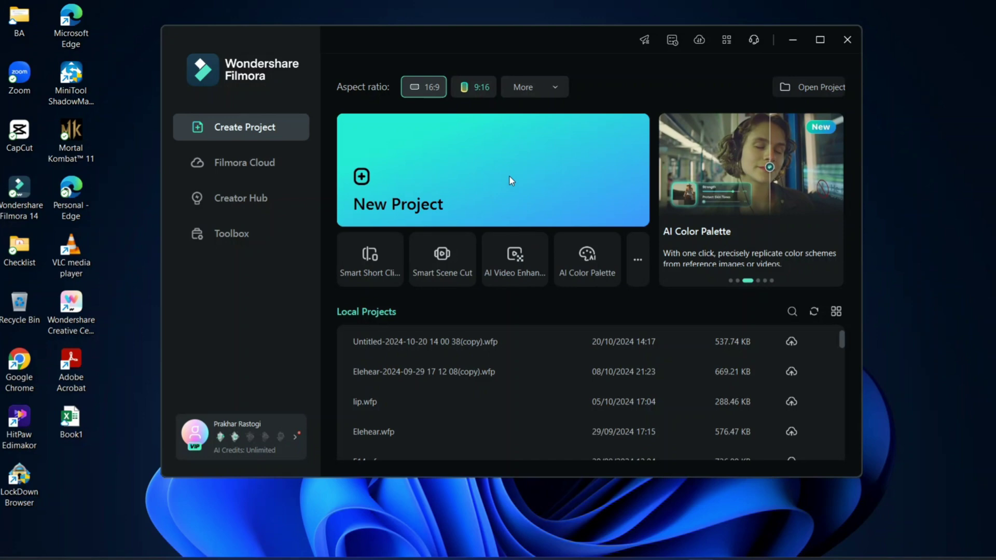
Start a new project and import the IMG_0441 clip into the media library
left_click(462, 178)
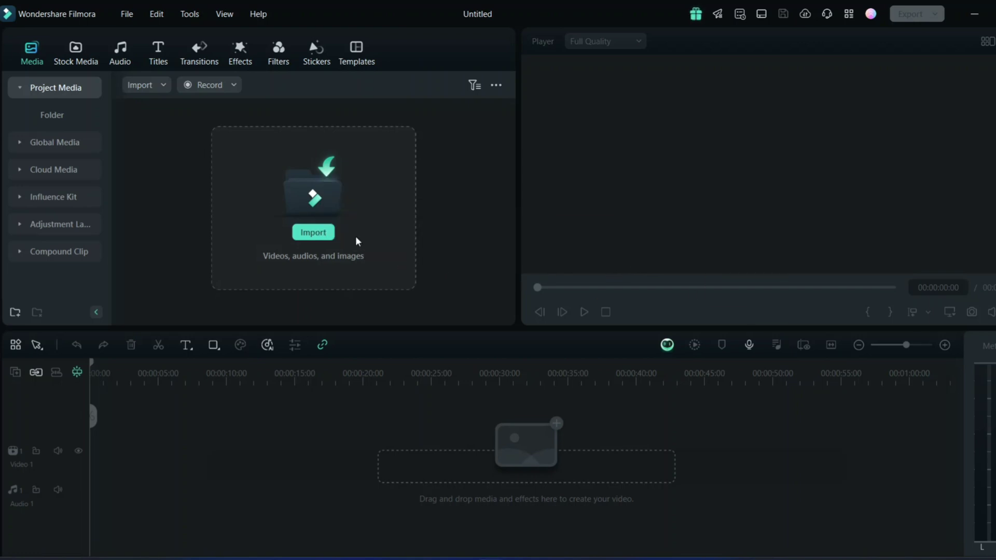
left_click_drag(494, 269, 355, 235)
key("space")
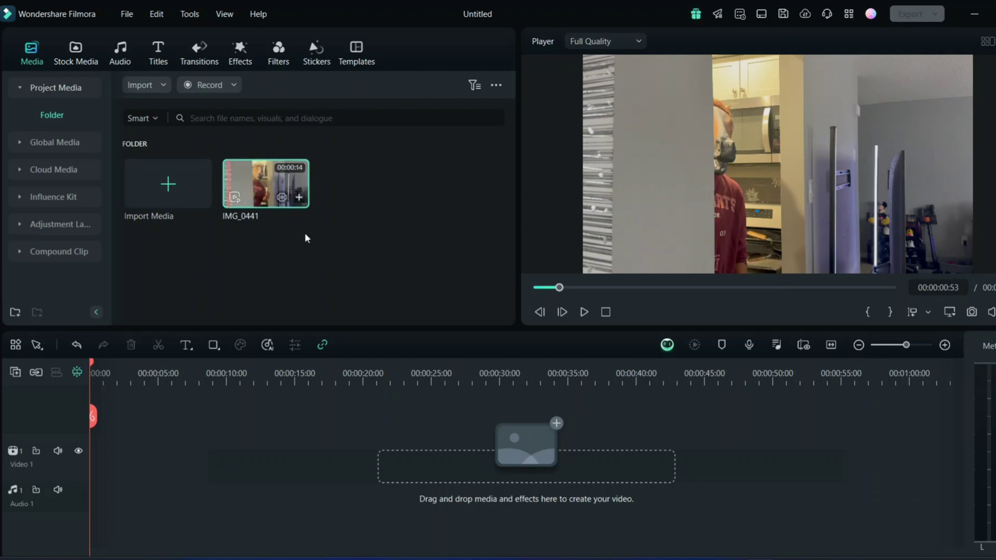
Place IMG_0441 on the timeline, match the project to 4K 60fps, and split at 00:00:05:45
left_click_drag(264, 205, 110, 417)
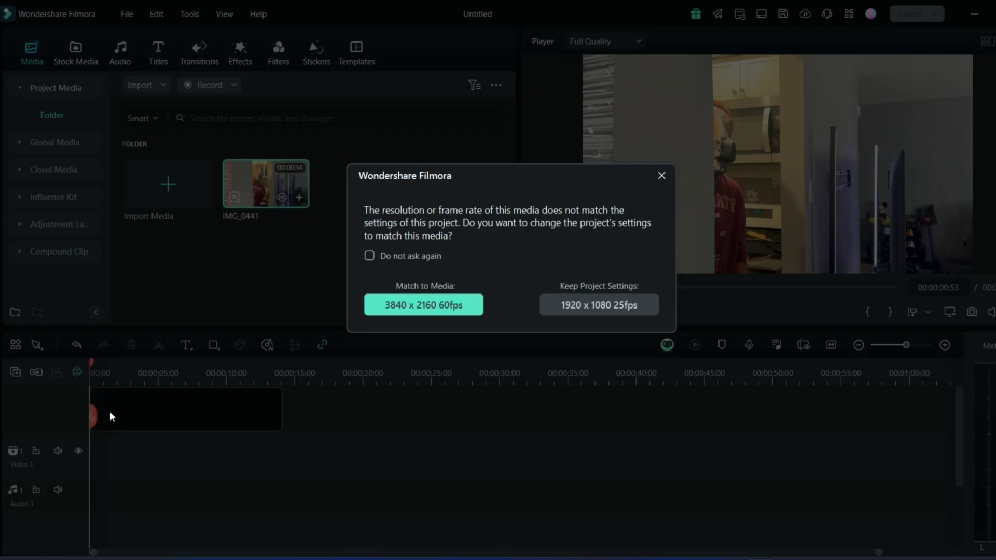
left_click(425, 310)
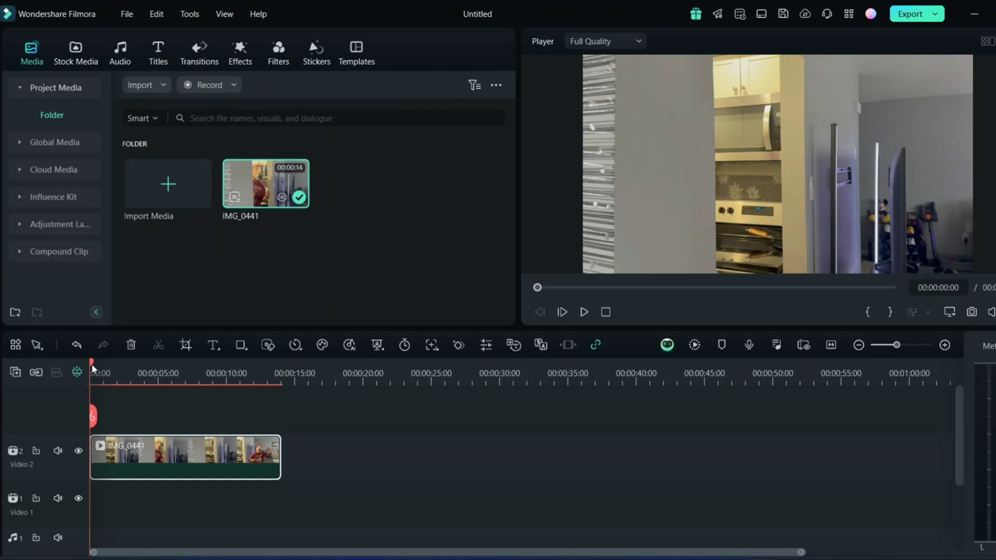
mouse_move(91, 364)
left_mouse_down()
mouse_move(182, 378)
mouse_move(167, 383)
left_mouse_up()
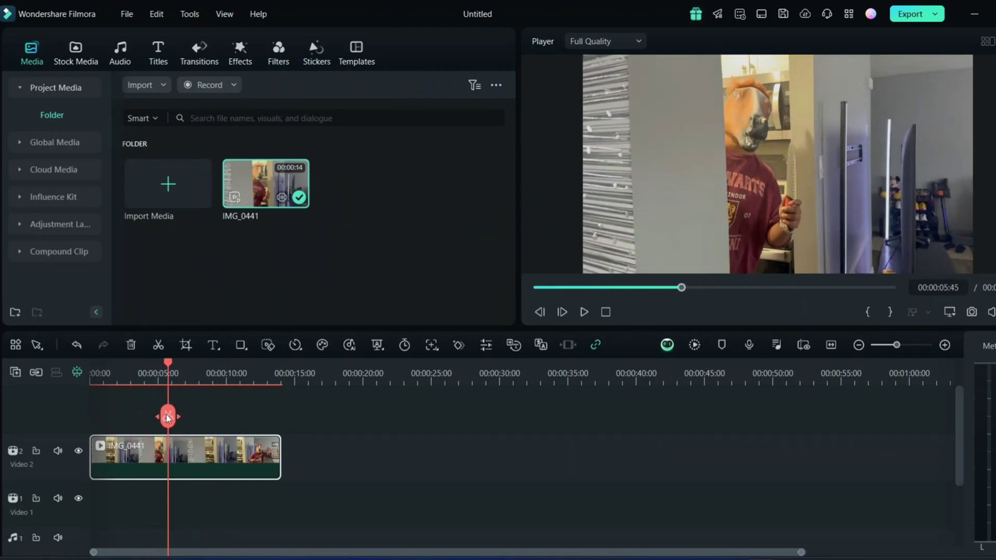
left_click(168, 417)
Trim the second piece to end at 00:00:09:13 and replay the edit from the start
left_click_drag(169, 453, 218, 449)
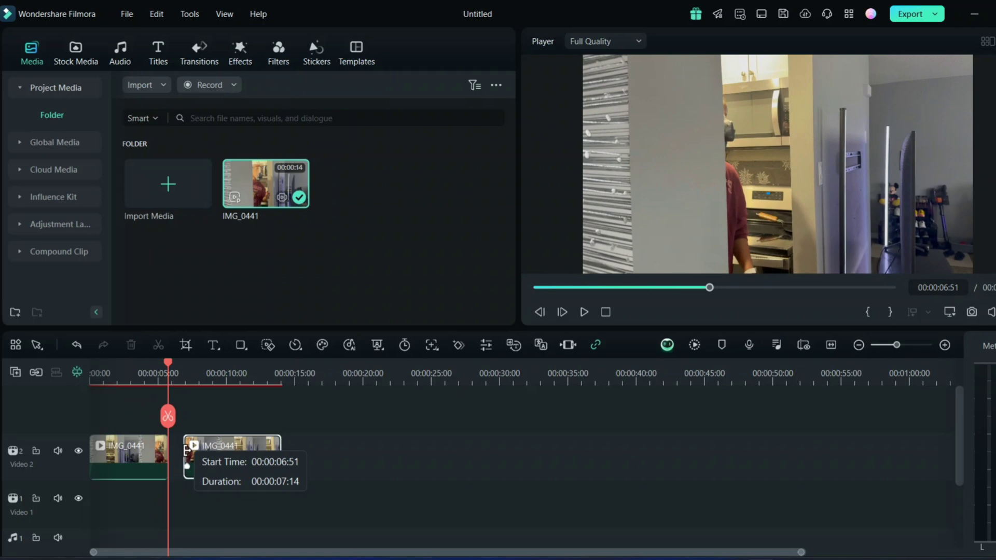
key("space")
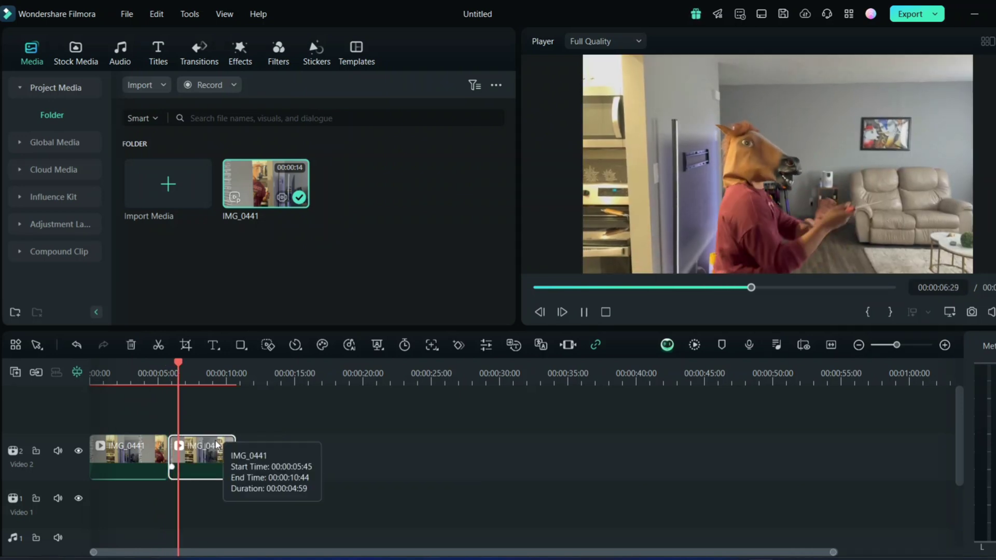
key("space")
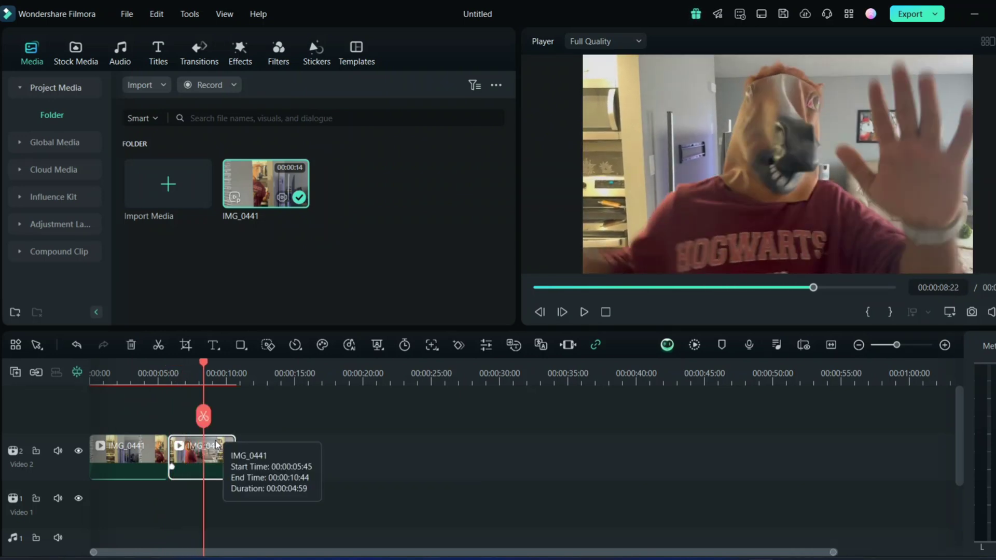
key("space")
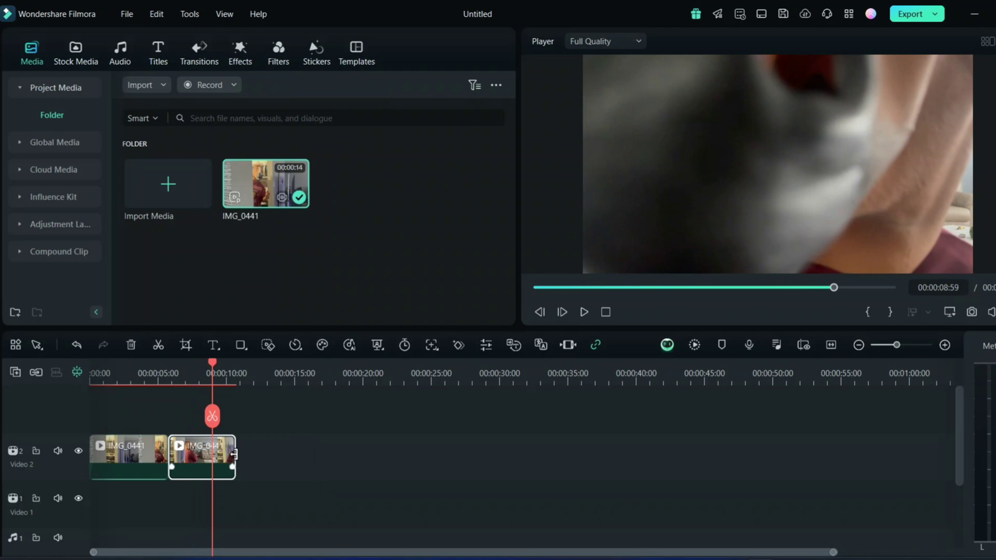
key("space")
left_click_drag(234, 450, 215, 451)
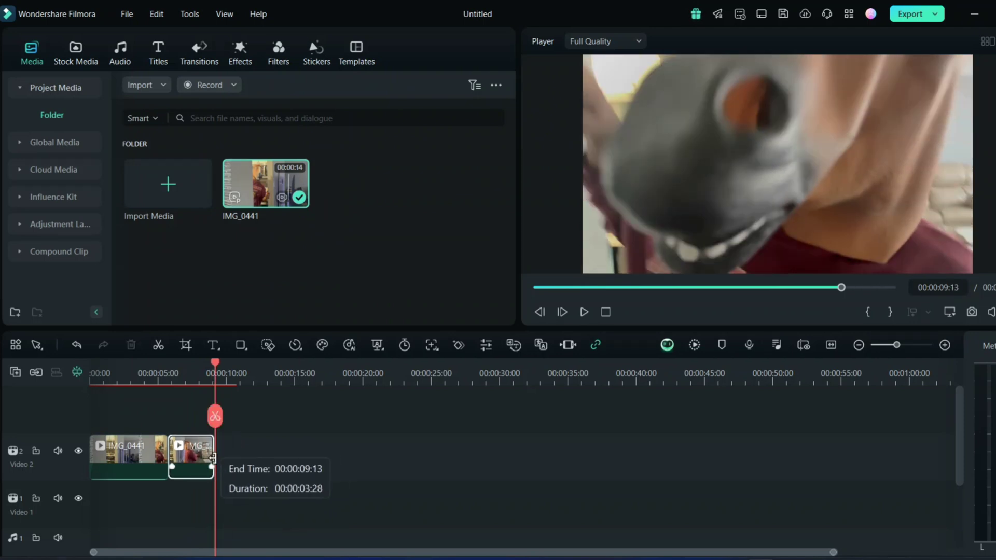
key("Home")
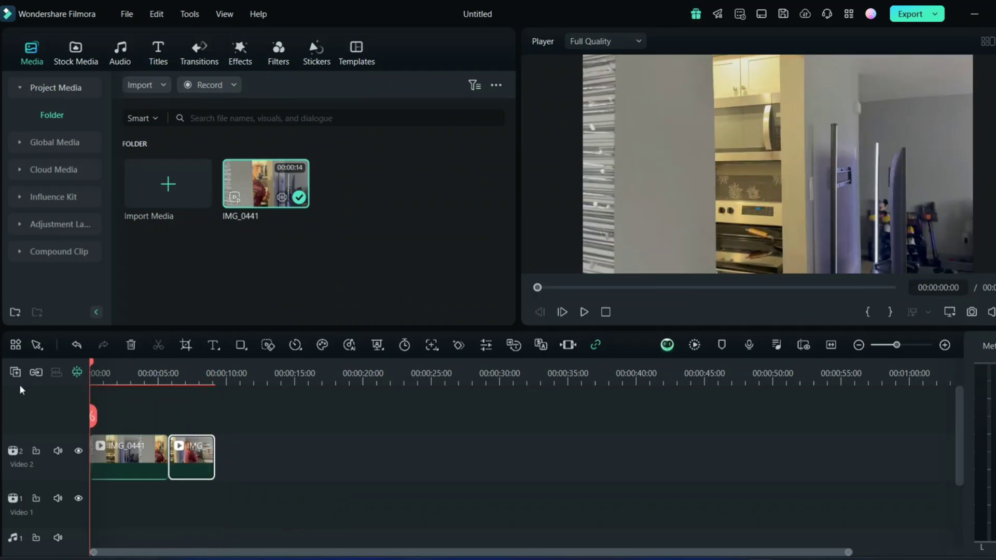
key("space")
key("space")
key("Home")
Search the video effects library for 'haloween'
mouse_move(93, 365)
left_mouse_down()
mouse_move(137, 365)
mouse_move(79, 377)
left_mouse_up()
left_click(244, 48)
left_click(255, 80)
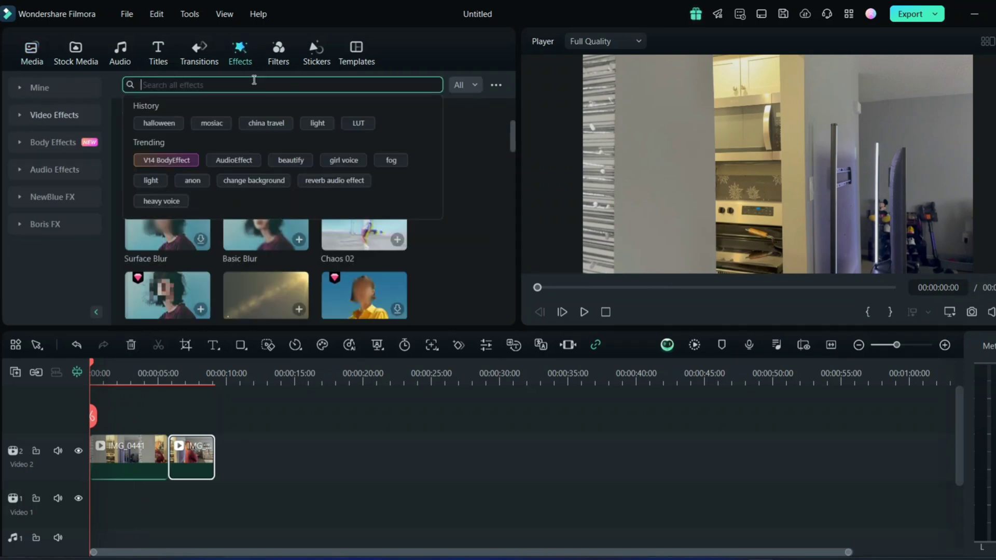
type("k")
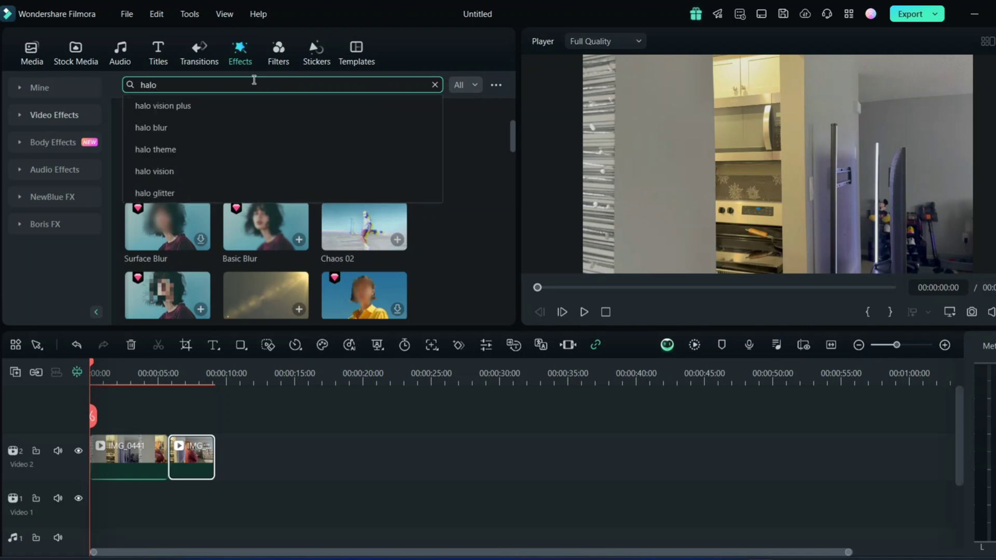
type("en")
key("Return")
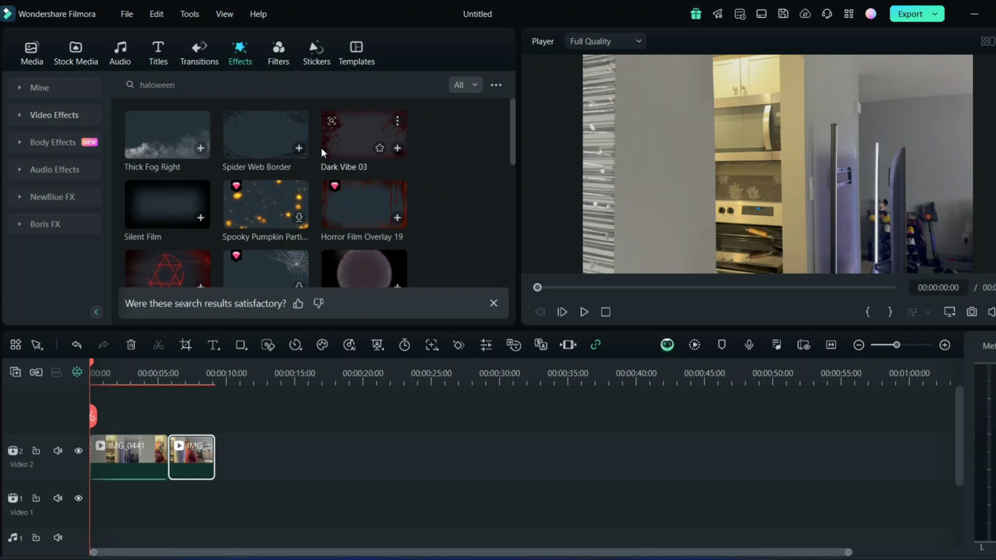
scroll(335, 219, "down", 3)
scroll(347, 222, "down", 3)
scroll(348, 221, "down", 2)
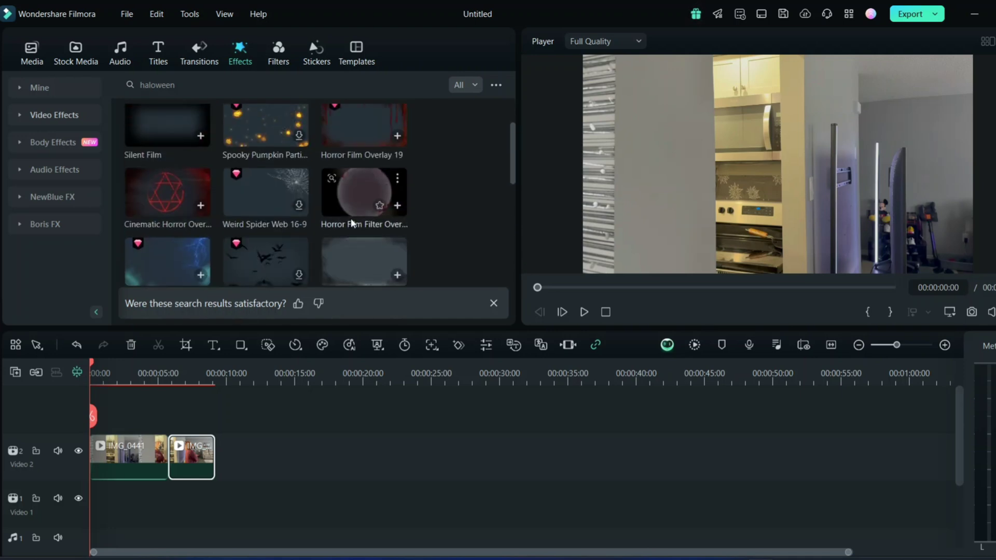
Preview Silent Film, Horror Film Overlay 19, Dark Vibe 03, Spider Web Border, Thick Fog Right and Dark Vibe 01
left_click(155, 125)
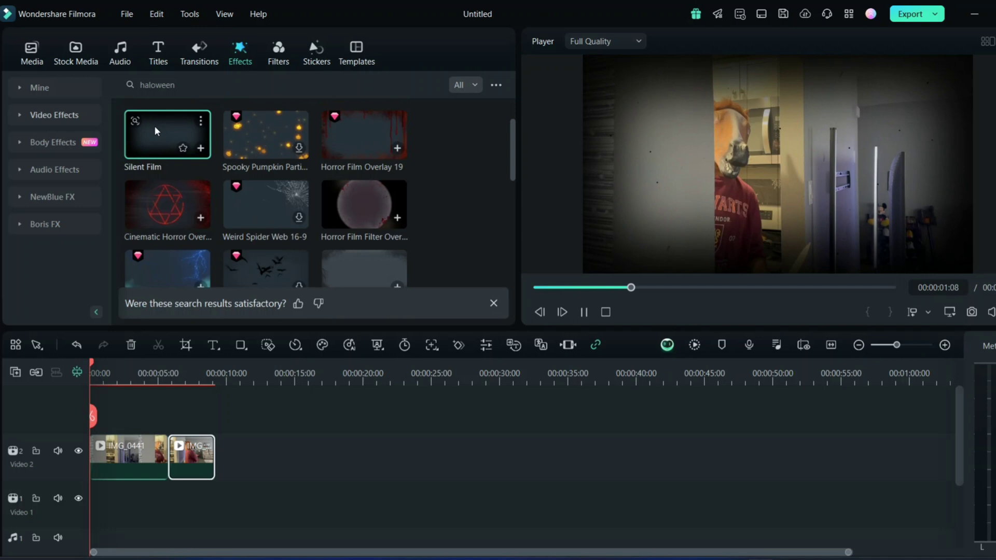
scroll(192, 140, "up", 1)
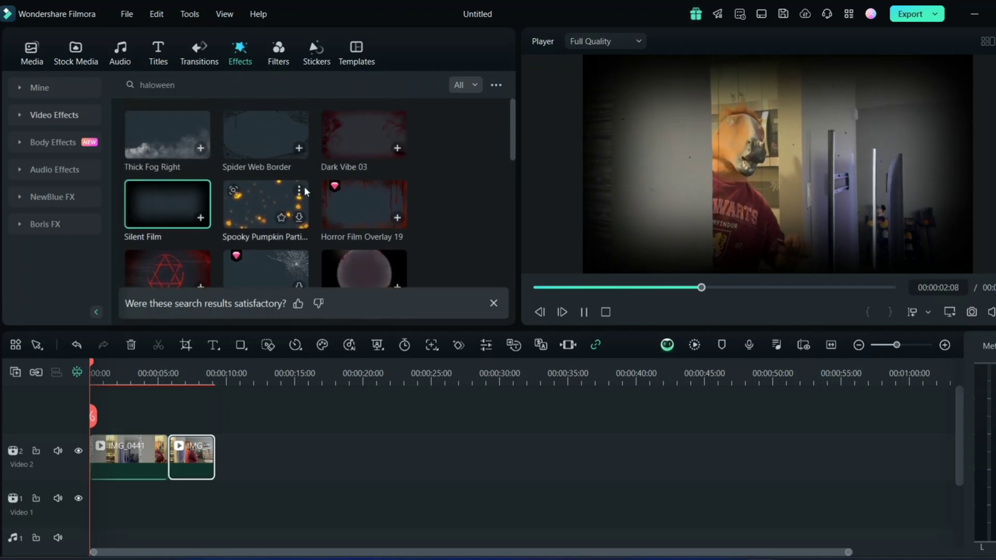
left_click(356, 200)
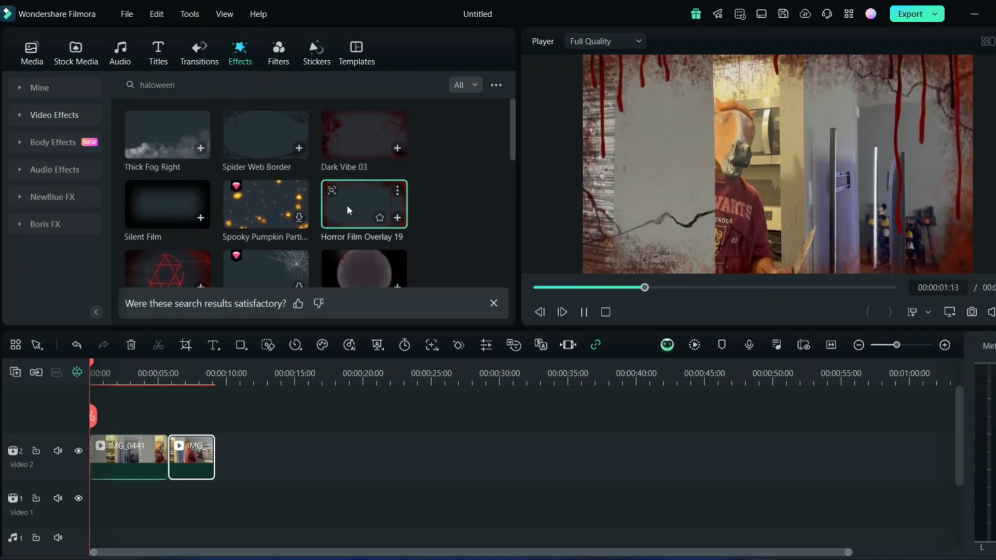
left_click(354, 145)
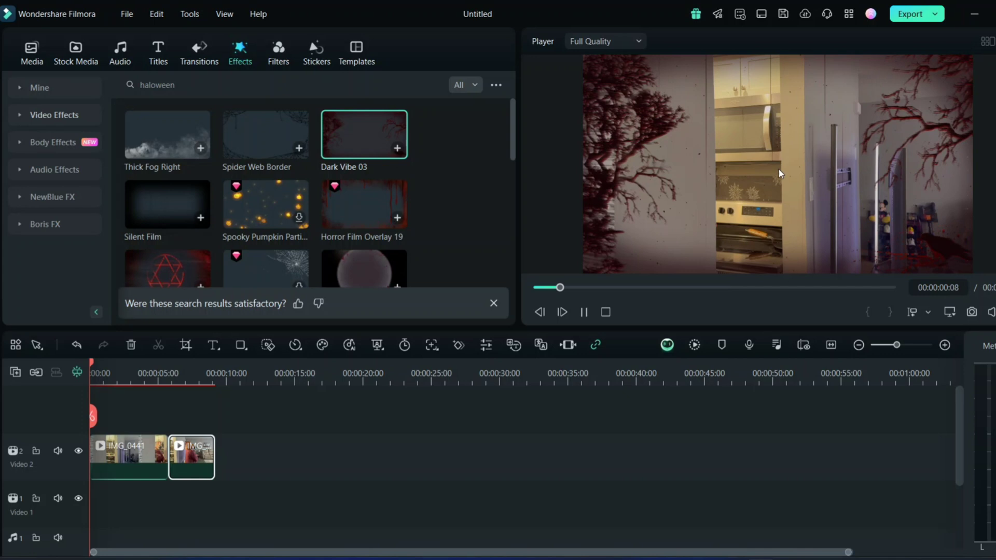
left_click(254, 138)
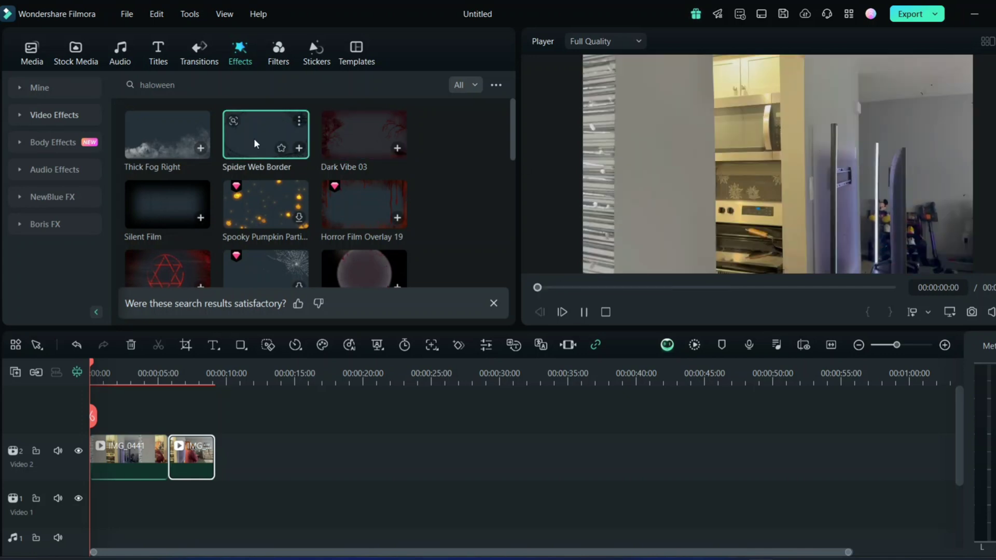
left_click(156, 139)
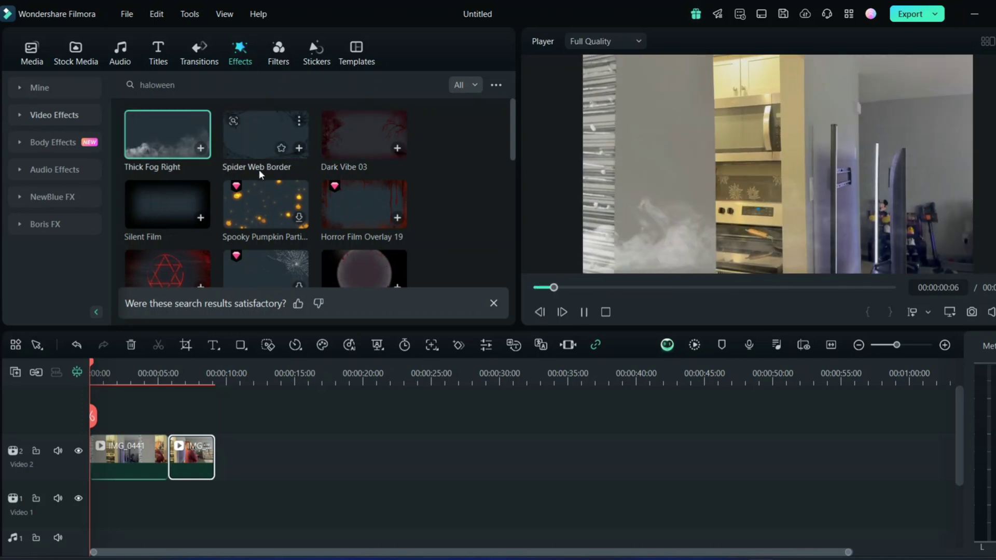
scroll(328, 218, "down", 2)
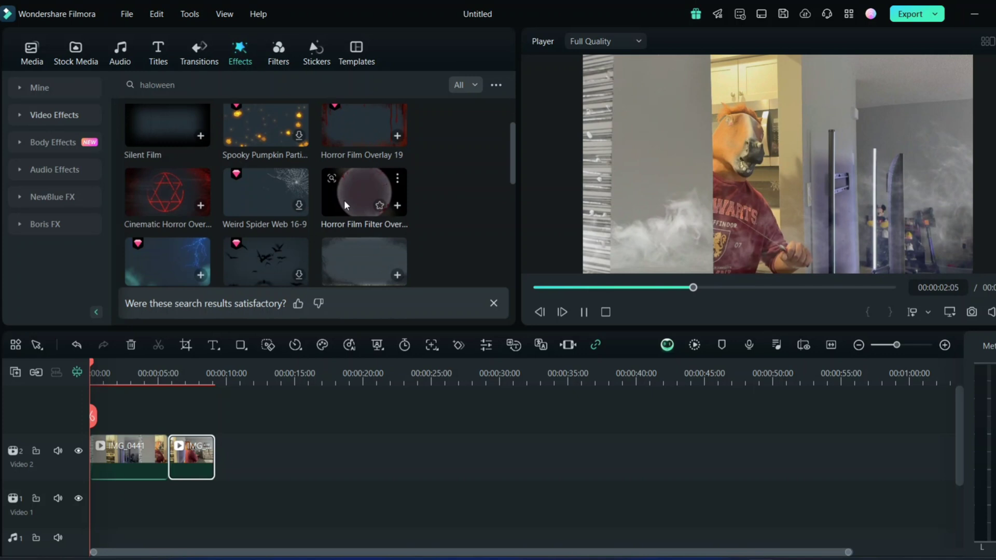
scroll(343, 200, "down", 3)
left_click(266, 186)
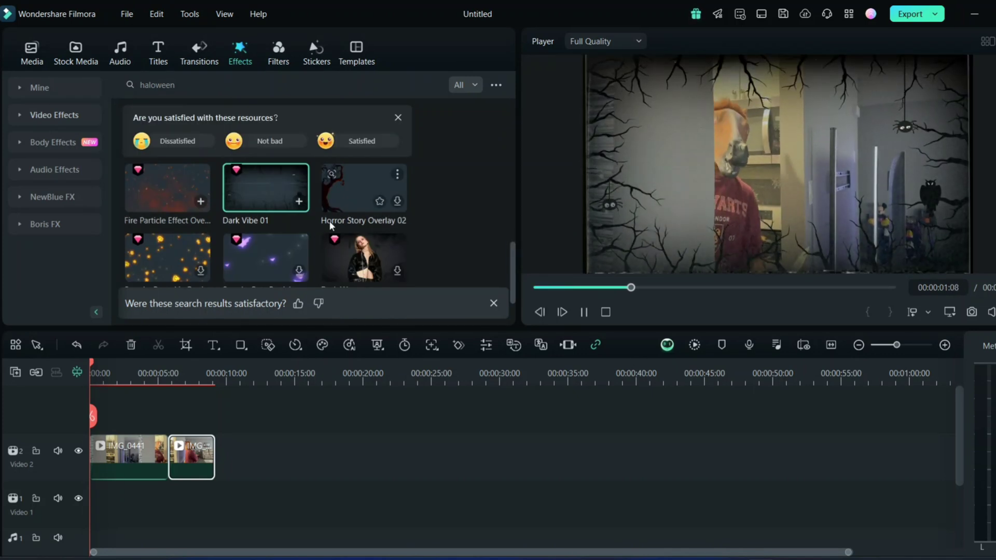
scroll(267, 226, "up", 2)
scroll(198, 233, "up", 2)
scroll(204, 218, "up", 1)
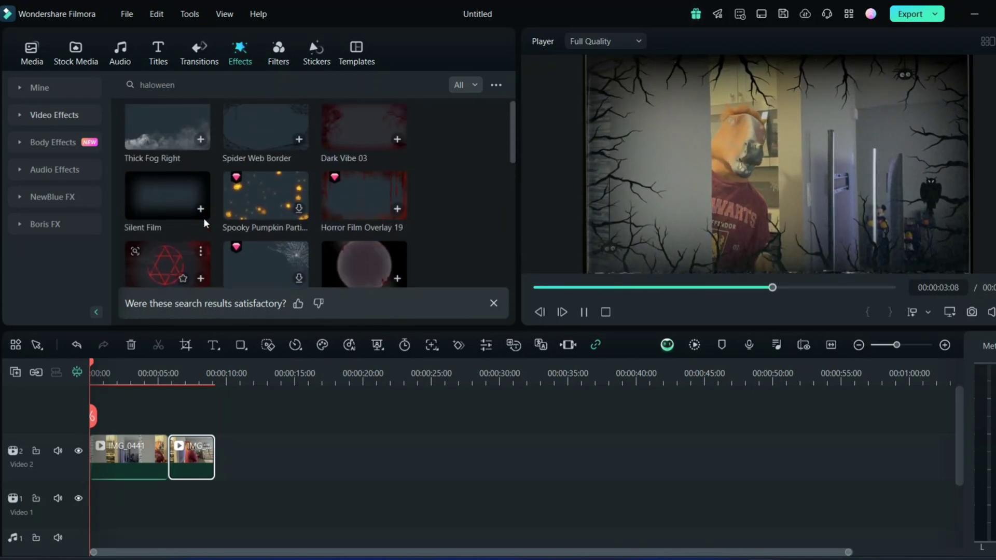
Layer Silent Film over the opening footage and extend it to about 5:45
mouse_move(203, 218)
left_mouse_down()
mouse_move(151, 201)
mouse_move(142, 379)
mouse_move(88, 416)
left_mouse_up()
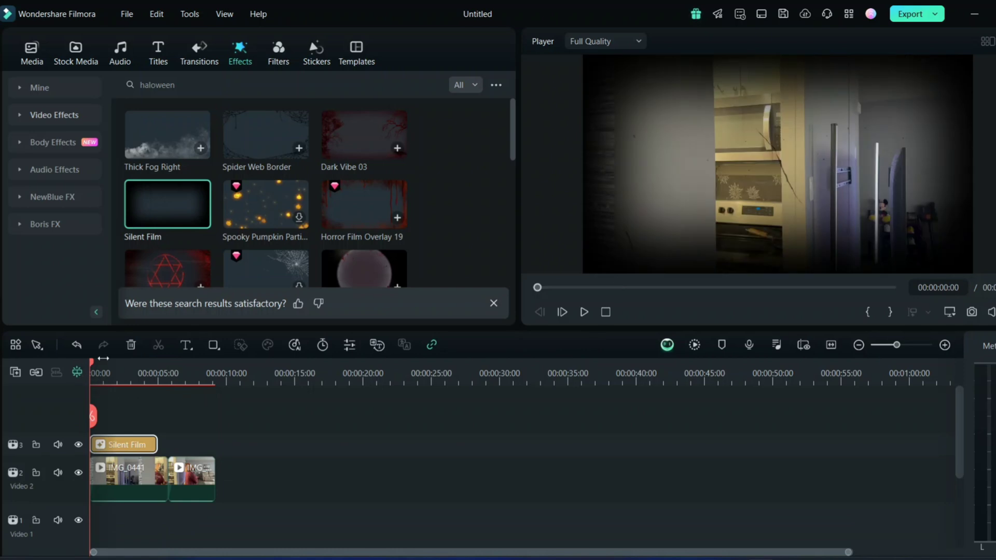
key("space")
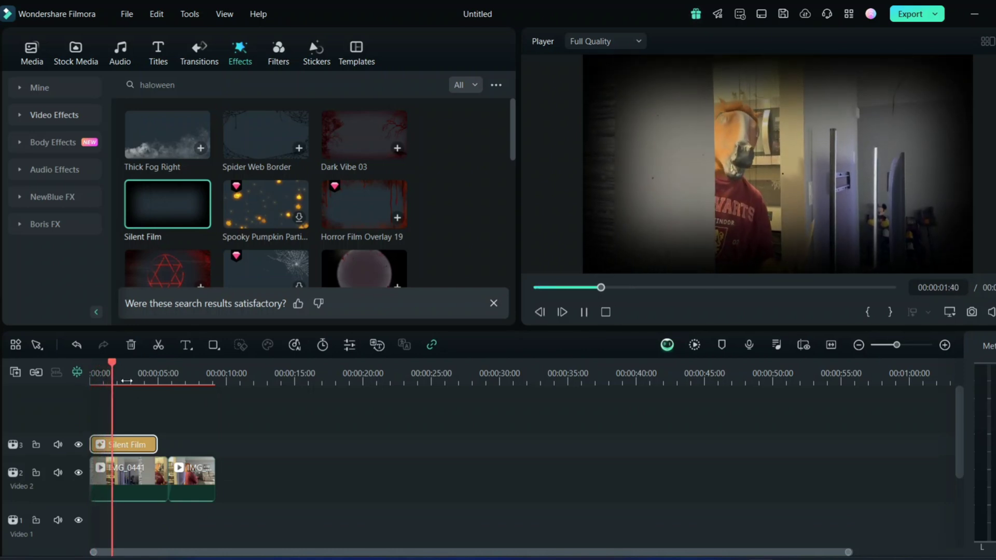
left_click_drag(155, 445, 168, 444)
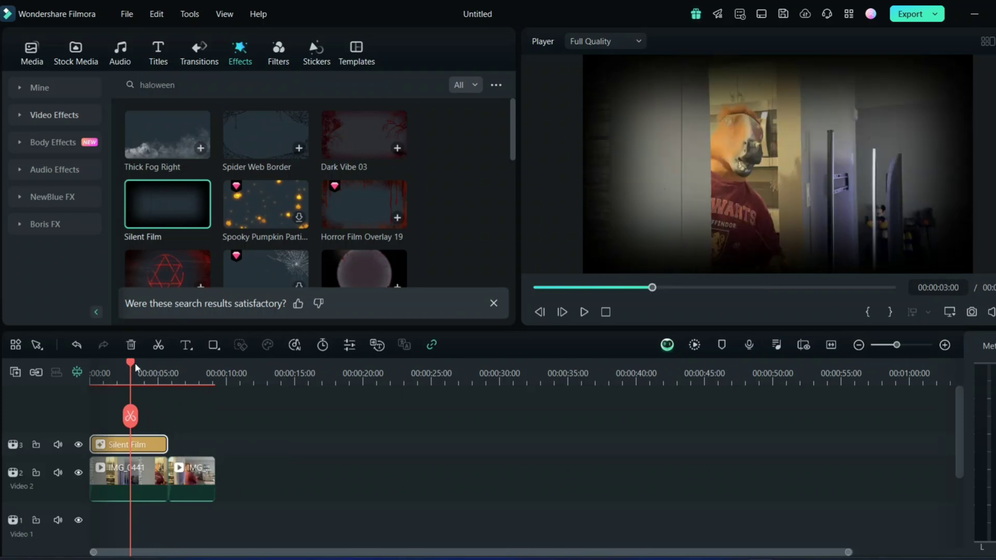
left_click_drag(135, 362, 173, 391)
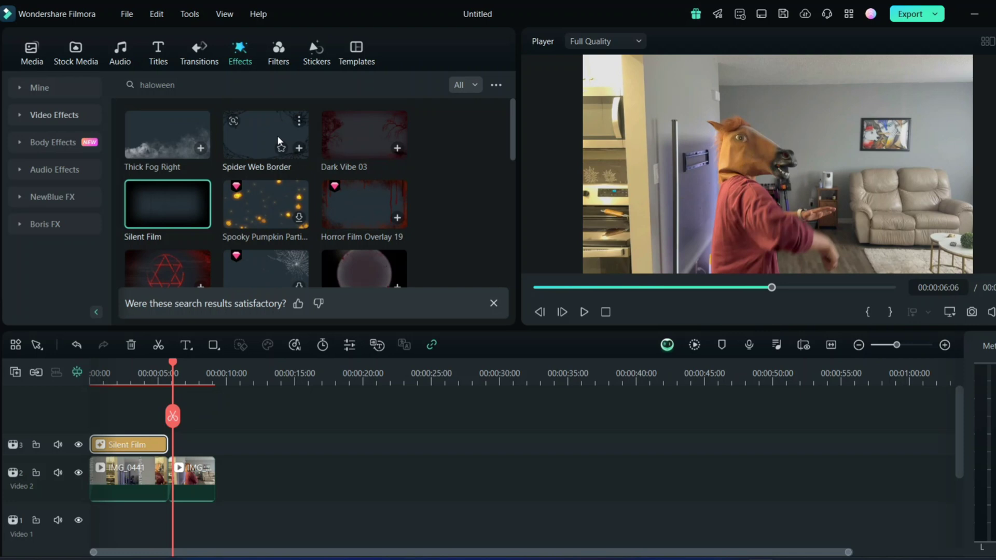
Try and undo Dark Vibe 03, then place and trim Horror Film Overlay 19 on track 3
left_click_drag(341, 137, 209, 444)
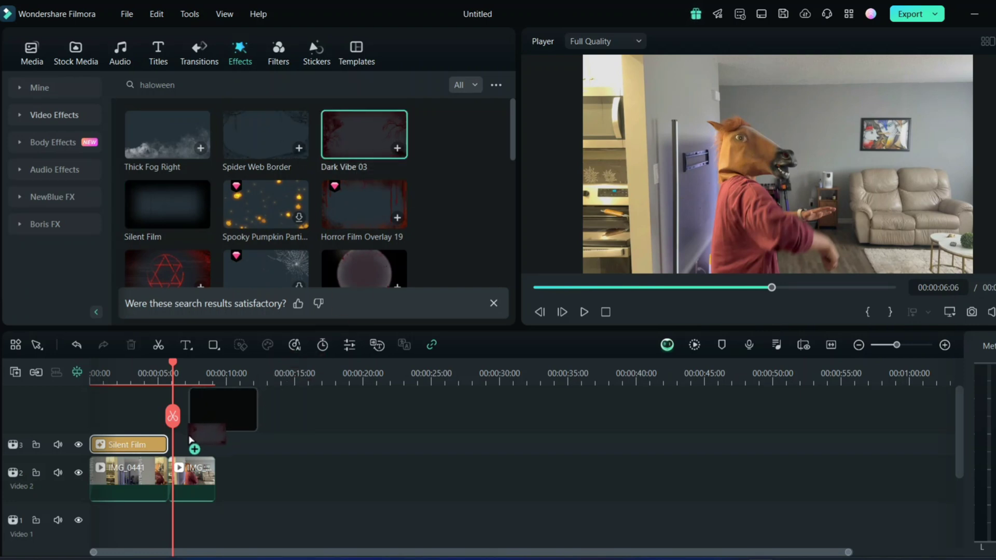
key("space")
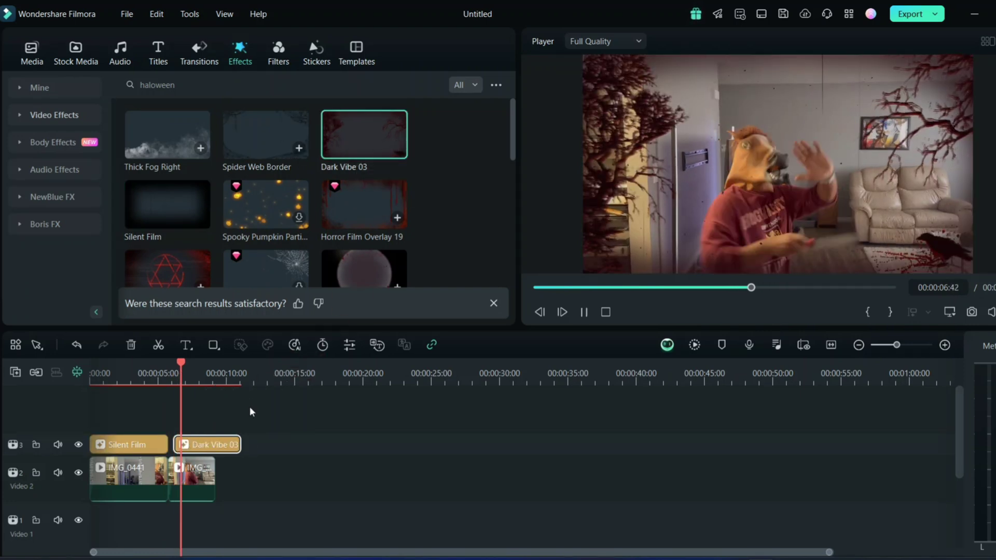
key("ctrl+z")
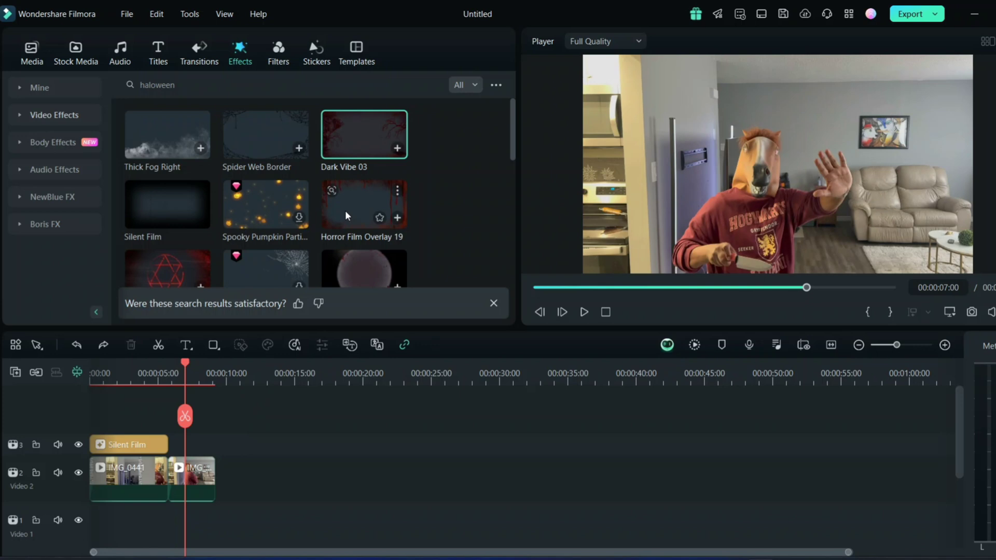
left_click_drag(345, 210, 193, 440)
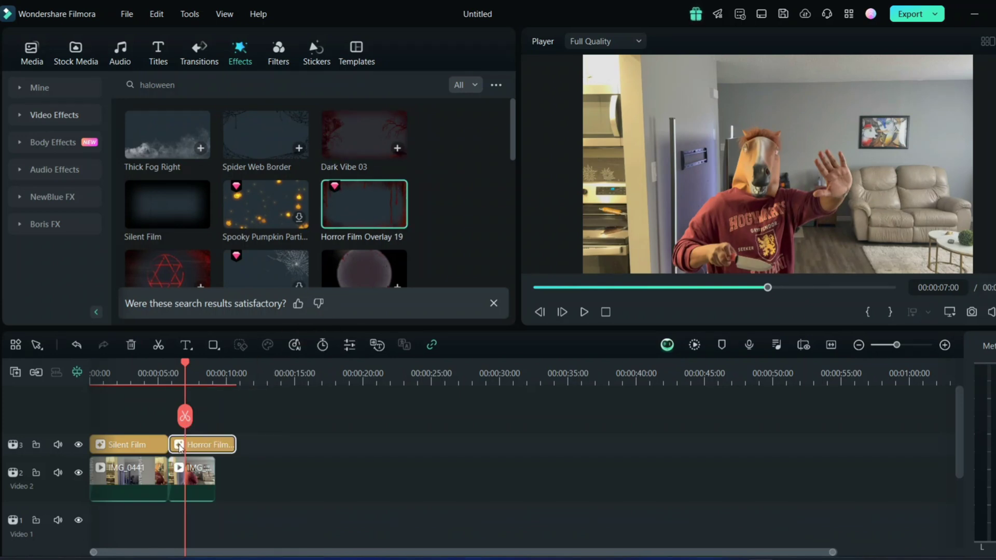
key("space")
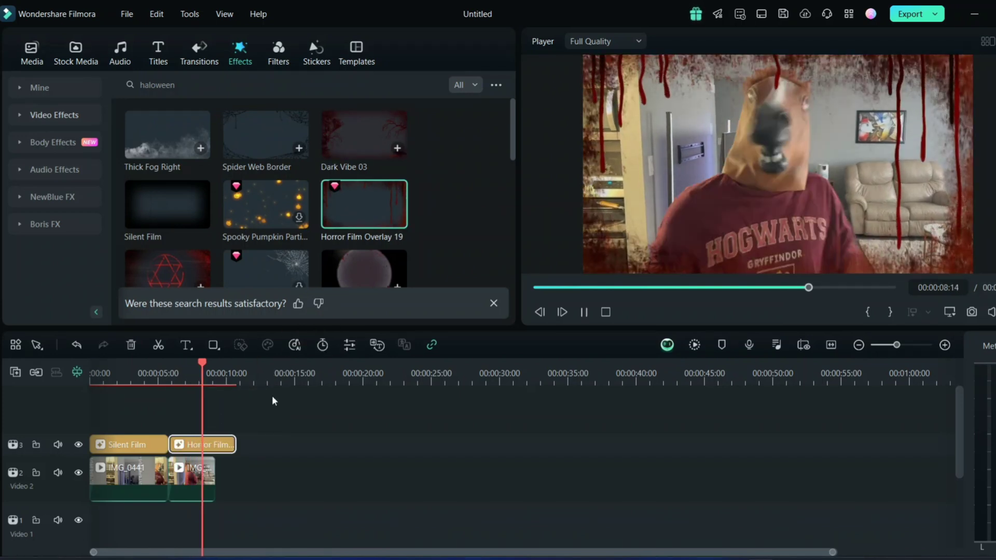
key("space")
left_click_drag(209, 437, 214, 444)
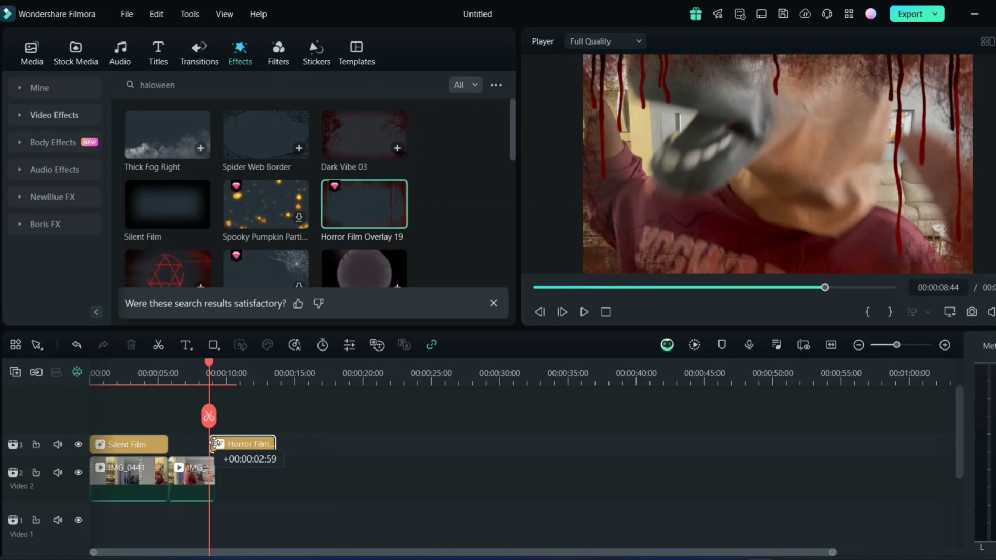
left_click_drag(211, 370, 194, 373)
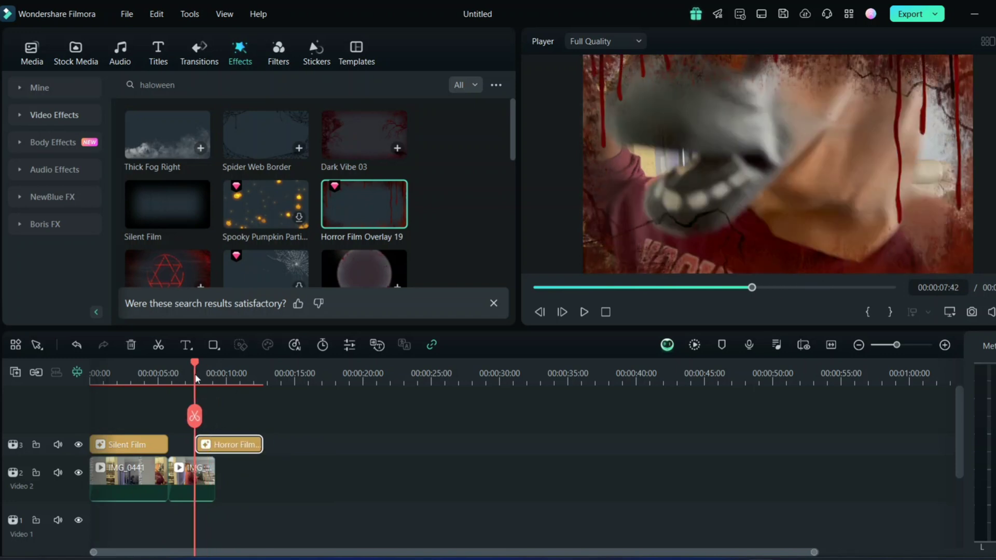
key("space")
key("space")
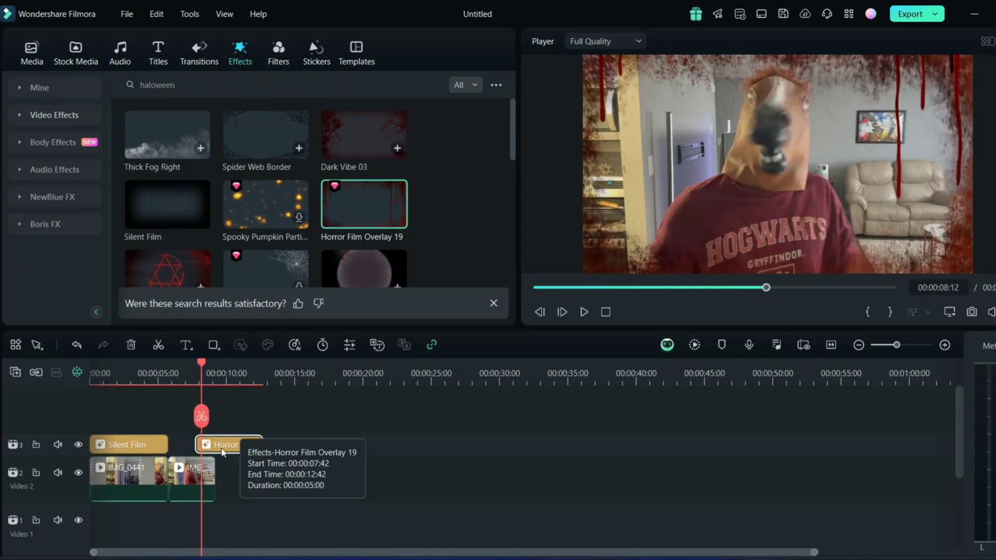
left_click_drag(209, 444, 221, 428)
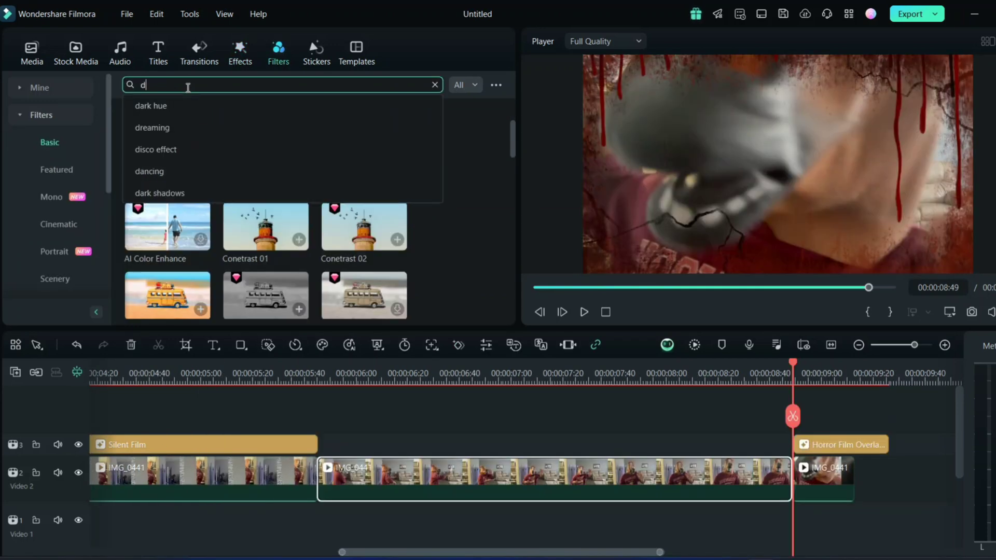
key("BackSpace")
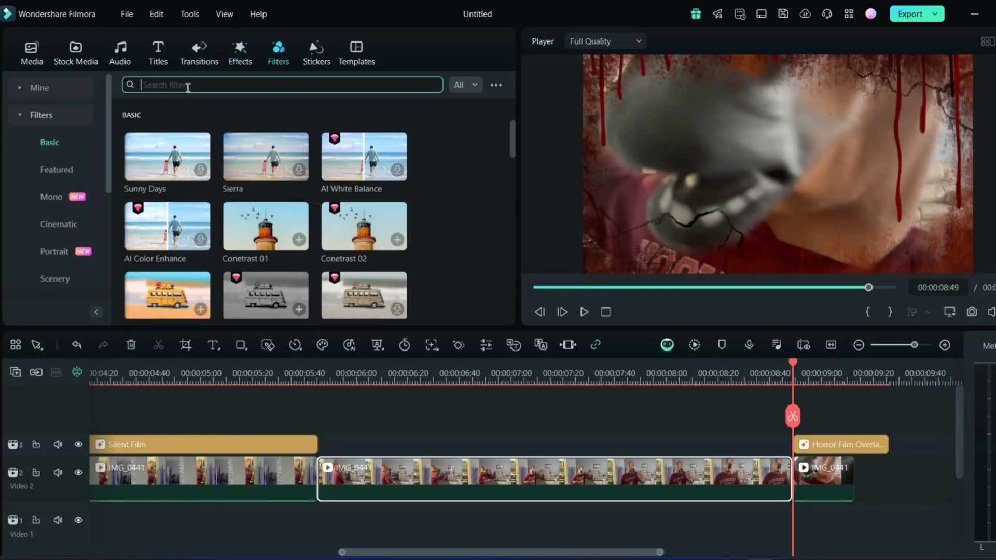
type("horr")
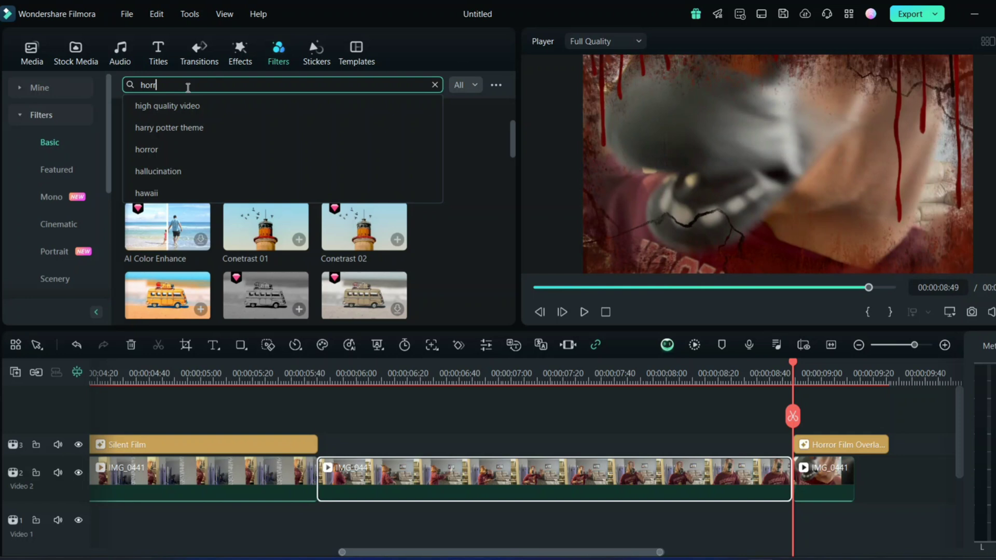
type("o")
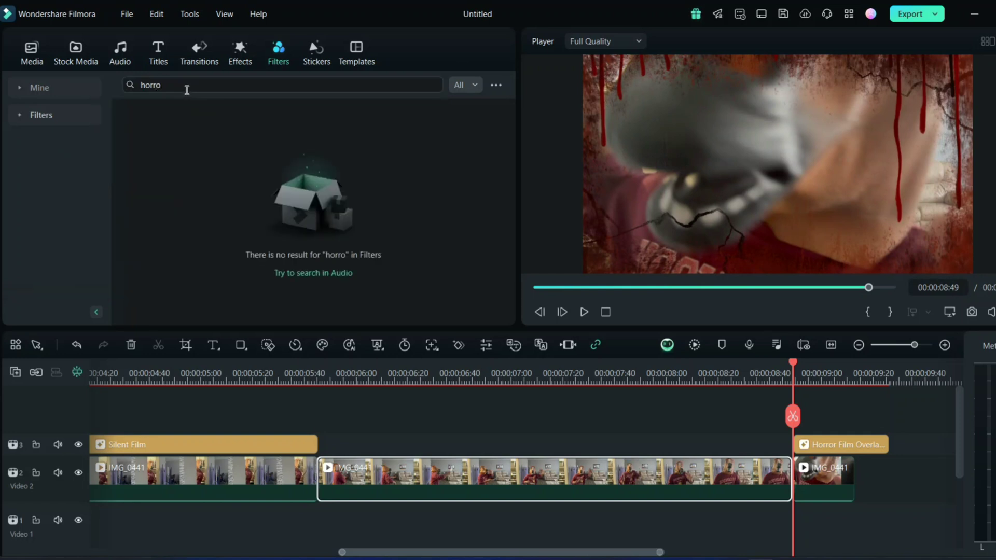
Search filters for 'horror' and preview Spooky 08 and Eerie Glow
left_click(185, 89)
key("Return")
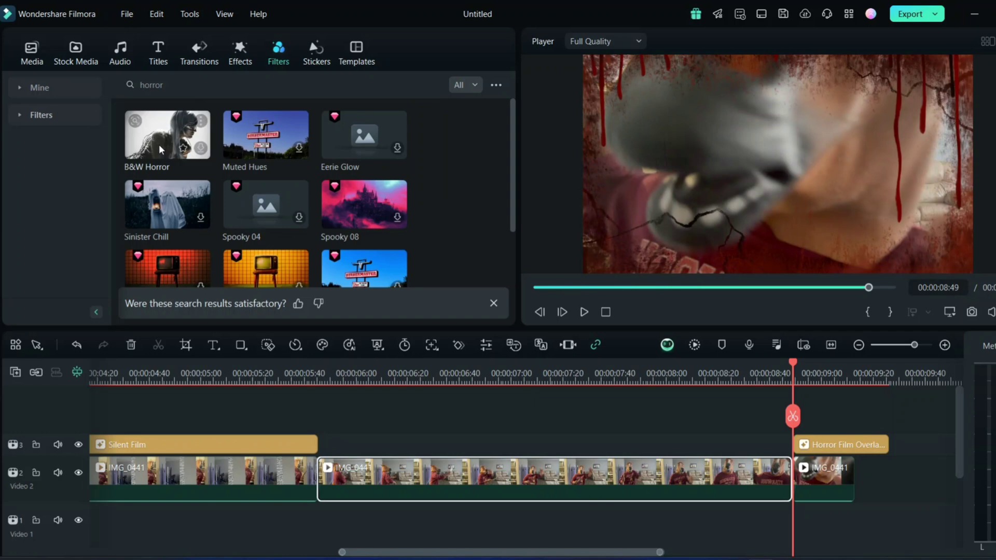
left_click(352, 203)
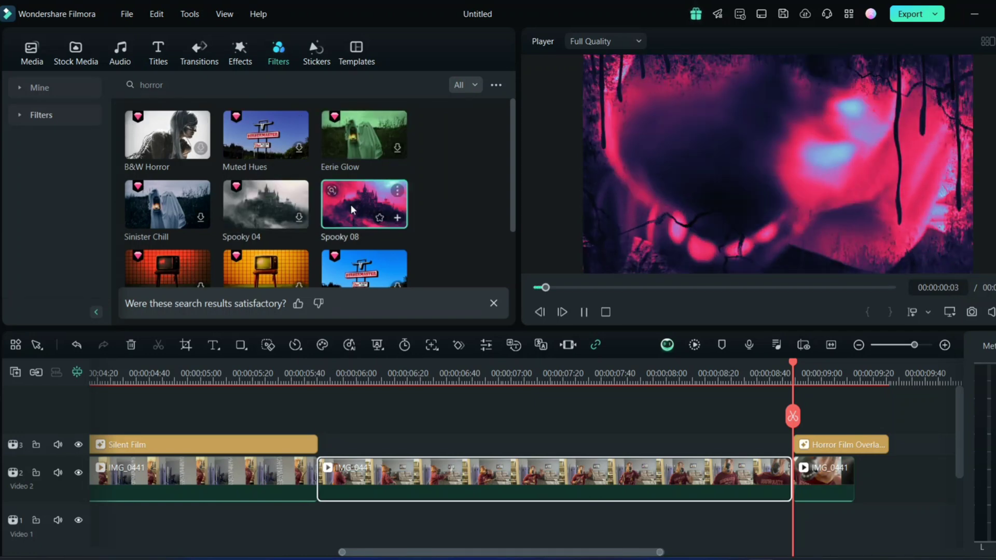
left_click(354, 139)
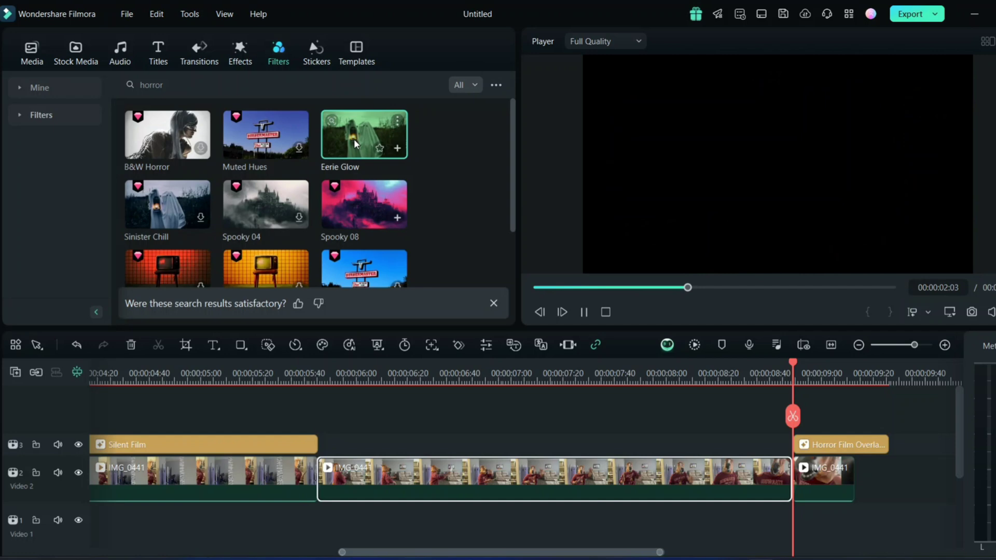
Apply Eerie Glow to the middle clip and play around 5:39 to check it
left_click_drag(354, 139, 424, 476)
mouse_move(790, 371)
left_mouse_down()
mouse_move(567, 403)
mouse_move(303, 417)
left_mouse_up()
key("space")
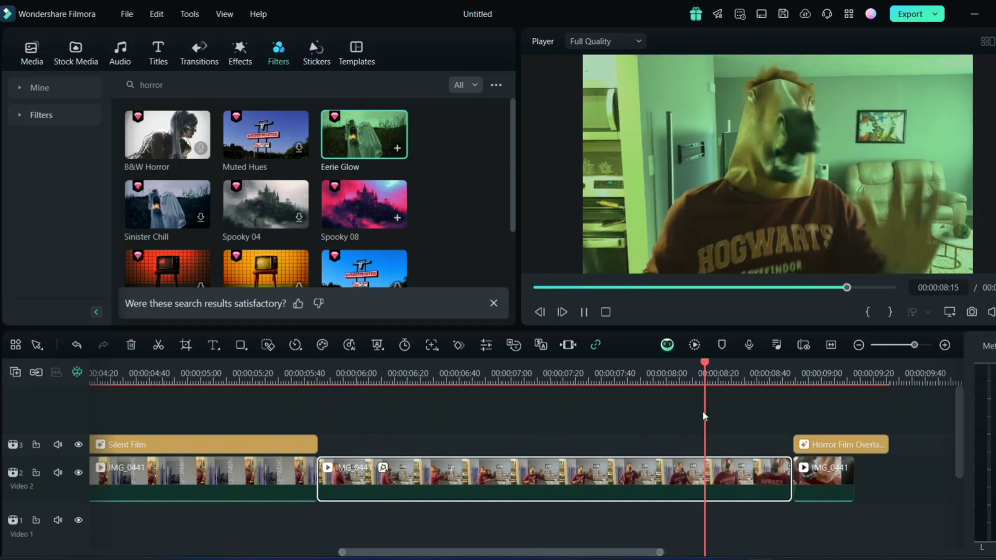
key("space")
mouse_move(746, 365)
left_mouse_down()
mouse_move(284, 414)
mouse_move(314, 423)
left_mouse_up()
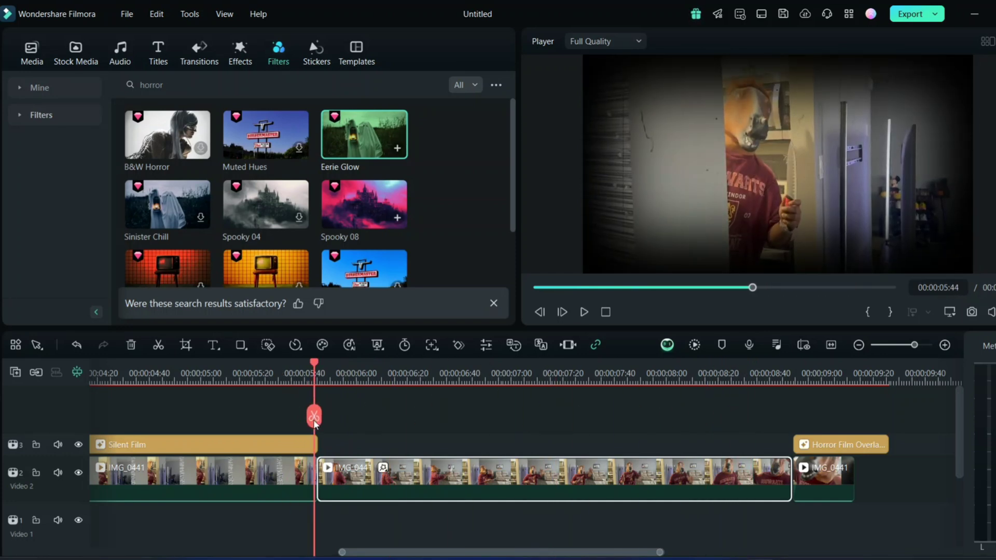
Join the two clips with the Halloween Cinematic transition from a 'horror' search, then zoom out and rewind
left_click(200, 55)
left_click(187, 83)
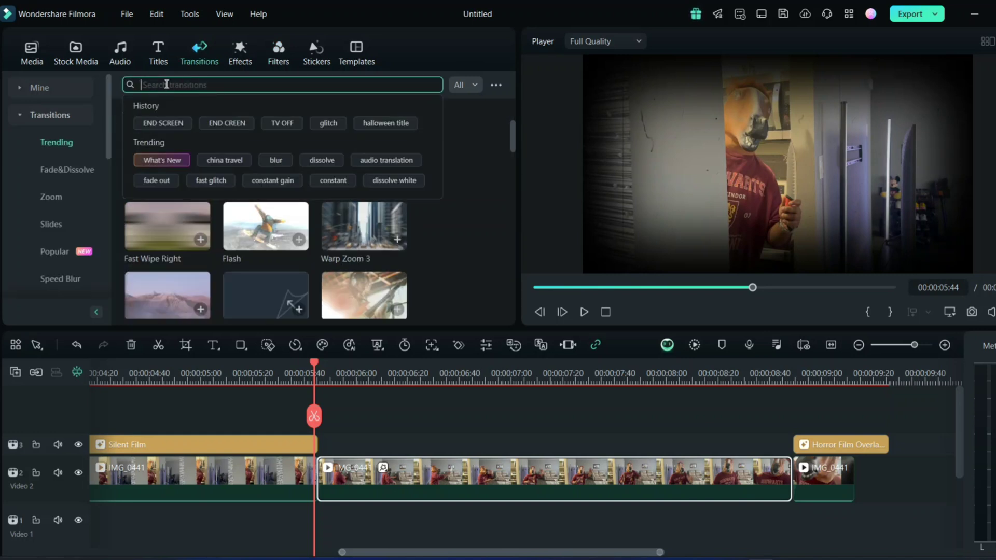
type("horr")
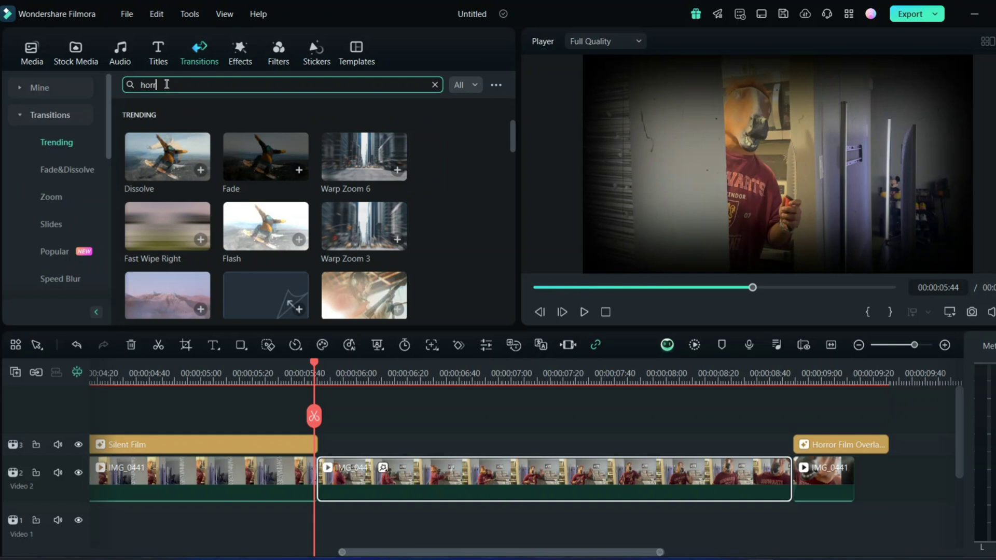
type("or")
key("Return")
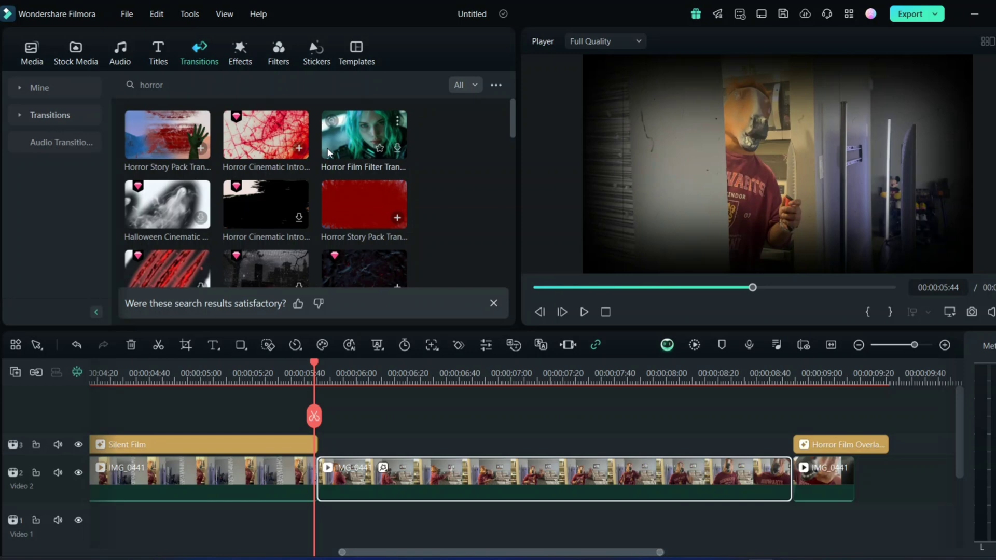
mouse_move(168, 203)
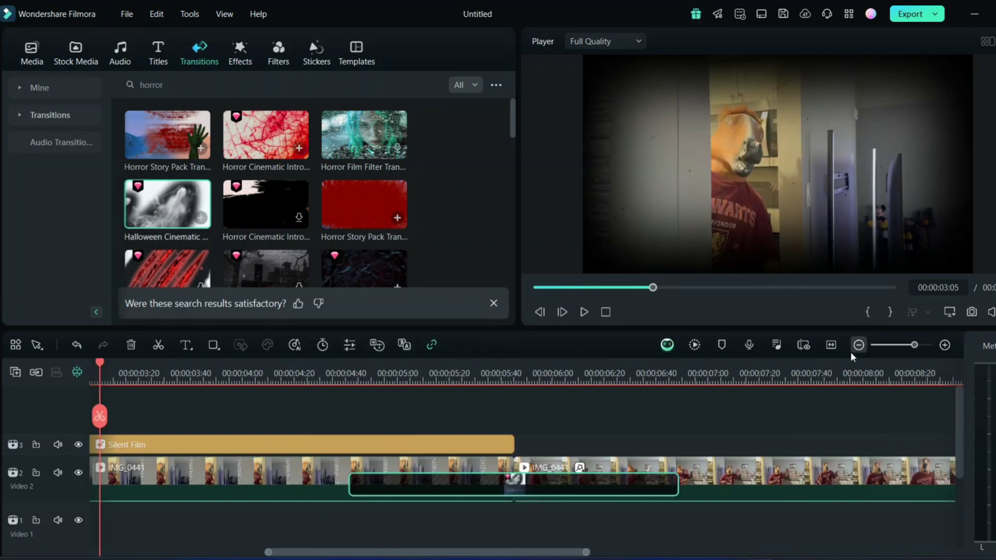
left_click(852, 348)
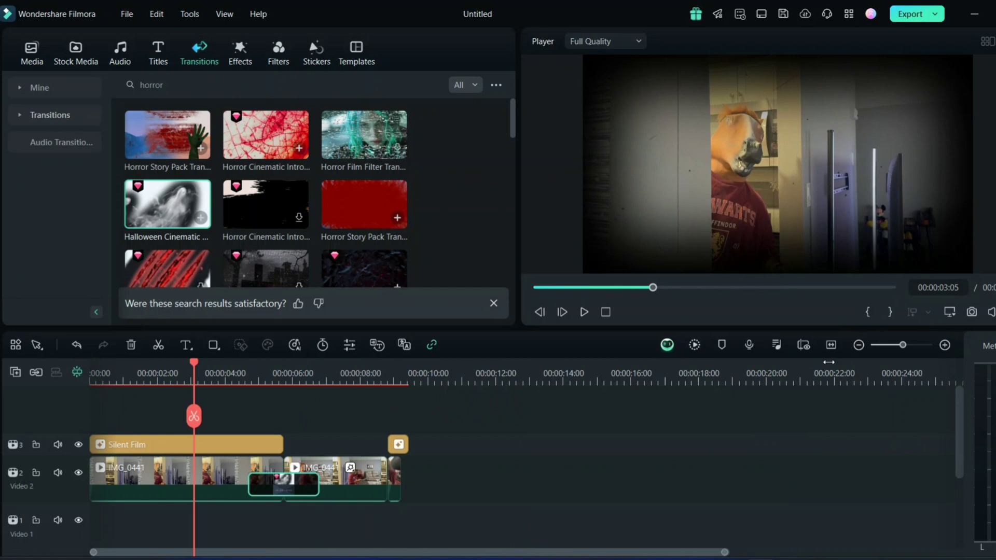
left_click_drag(190, 363, 31, 414)
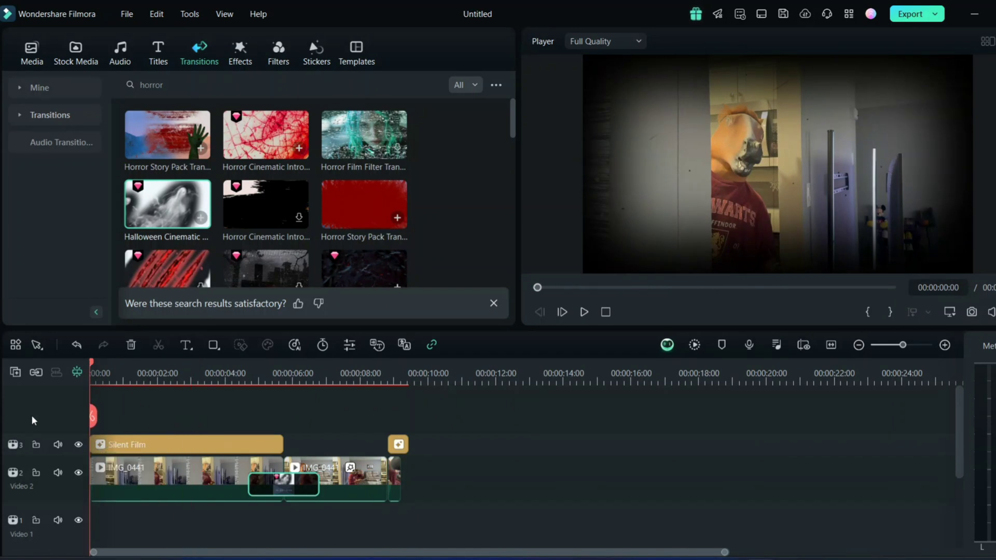
Search the sound effects library for 'suspense'
left_click(117, 52)
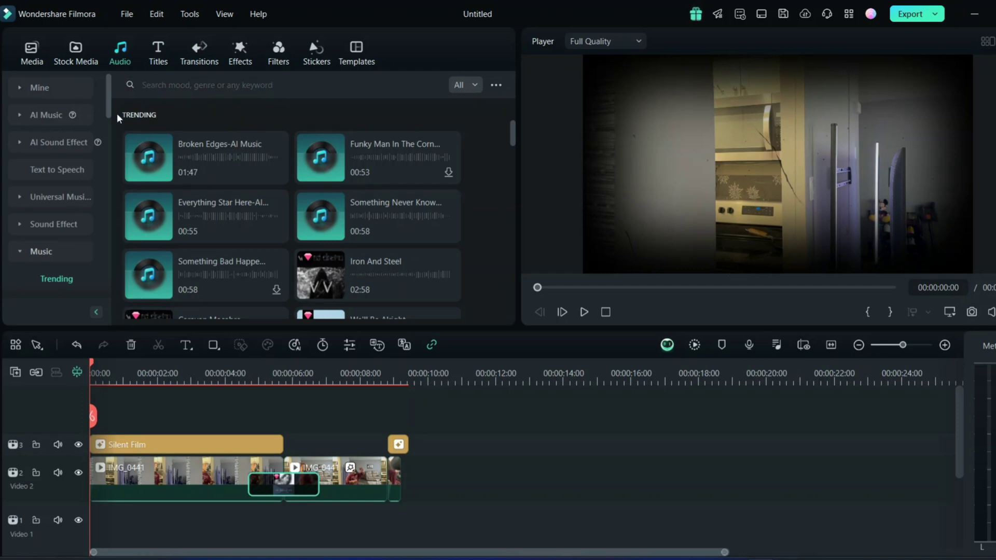
left_click(67, 145)
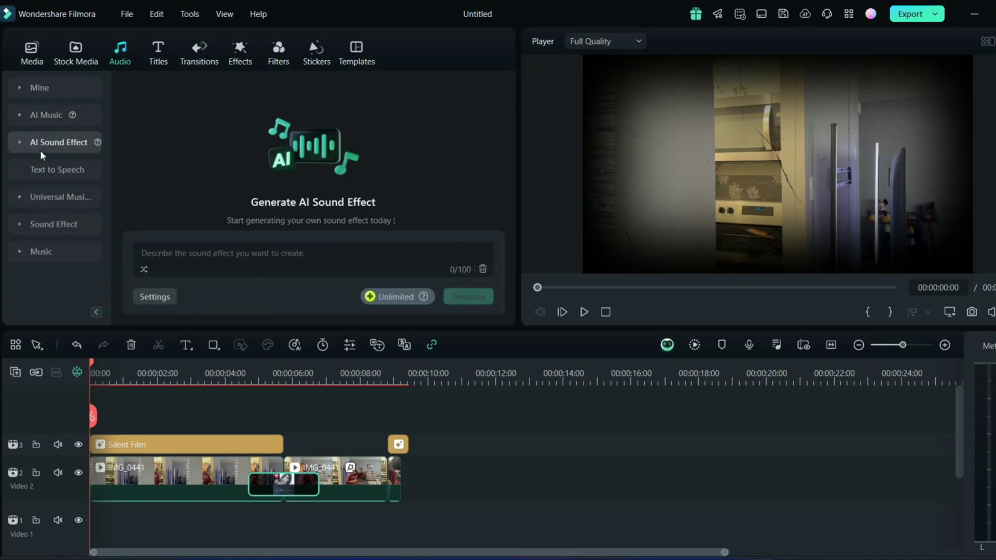
left_click(70, 225)
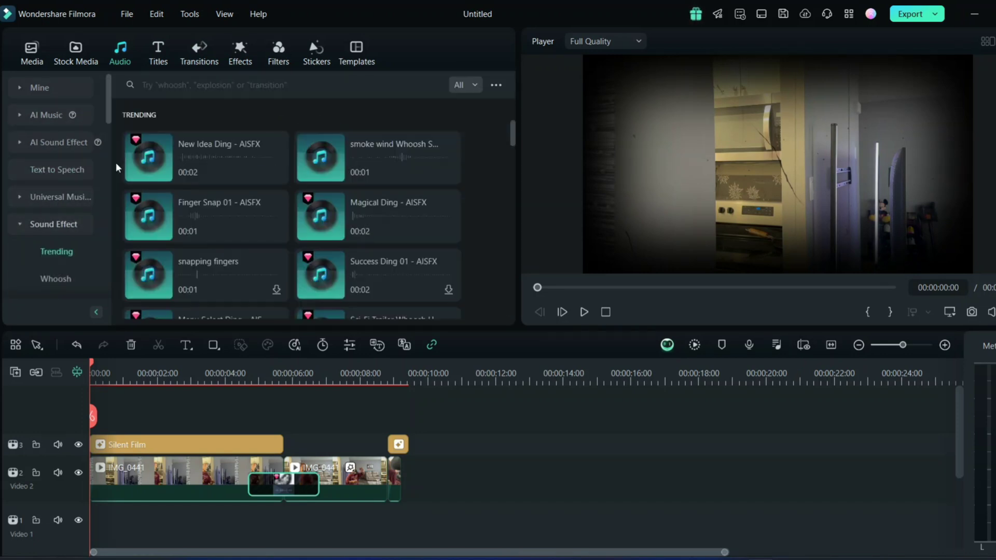
left_click(179, 86)
type("sp")
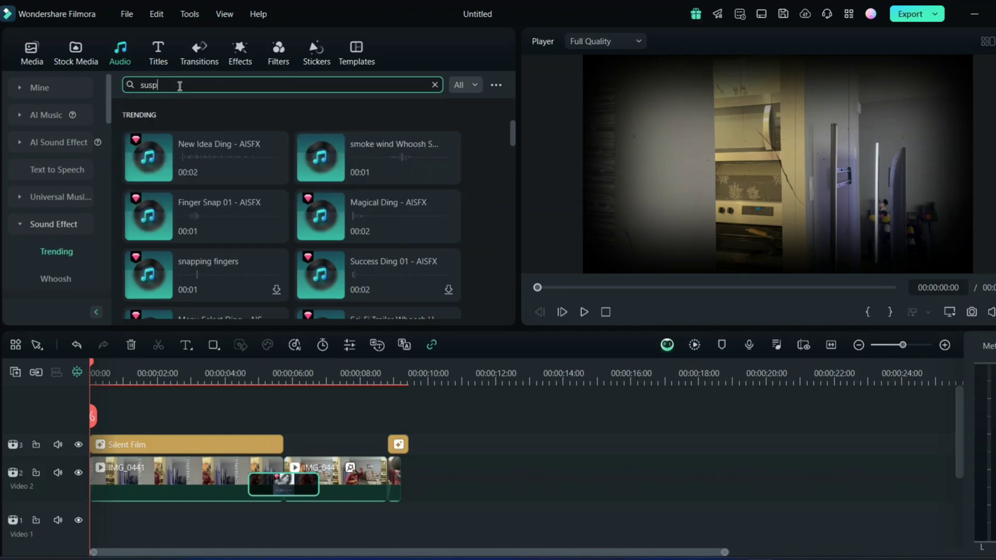
type("ense")
key("Return")
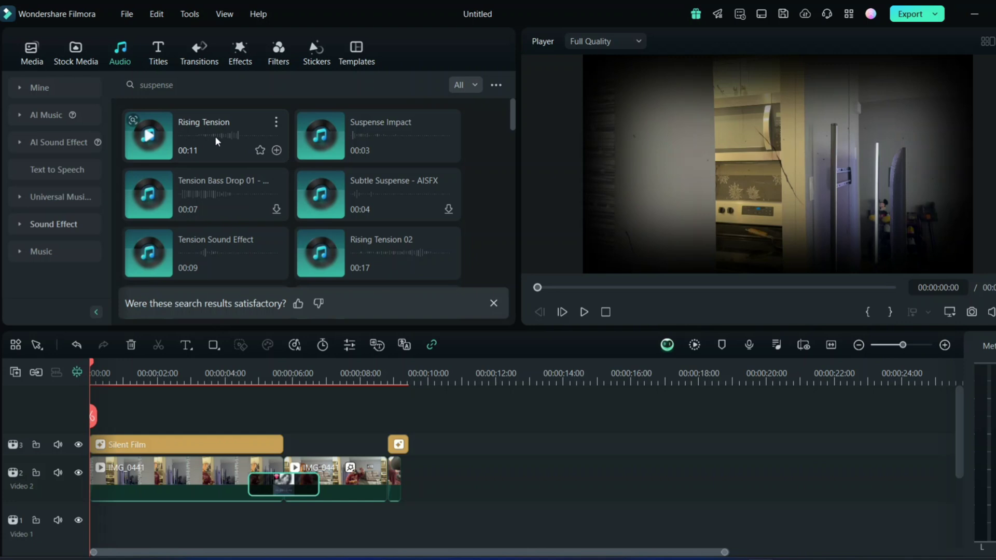
Split Scary Horror Tension at the playhead and delete its trailing part
key("space")
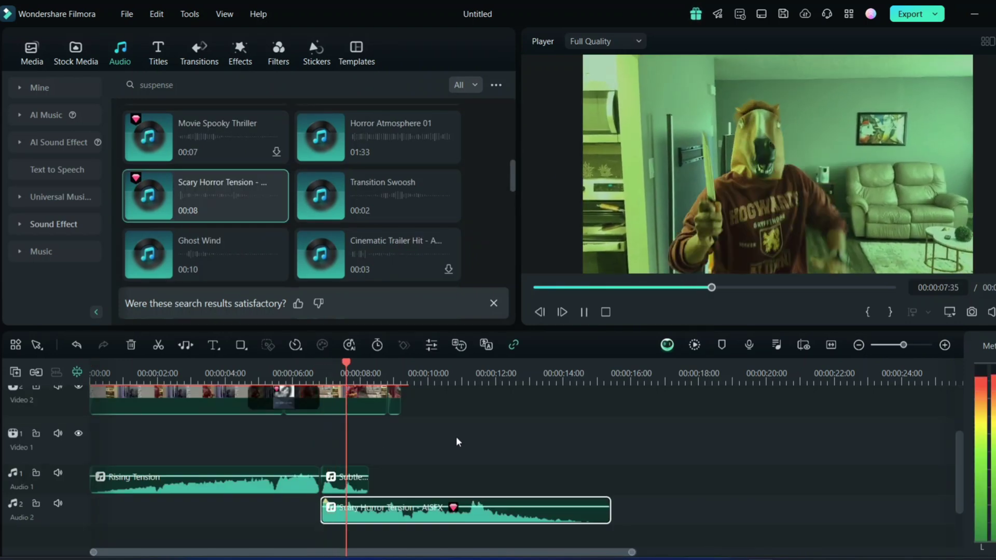
key("space")
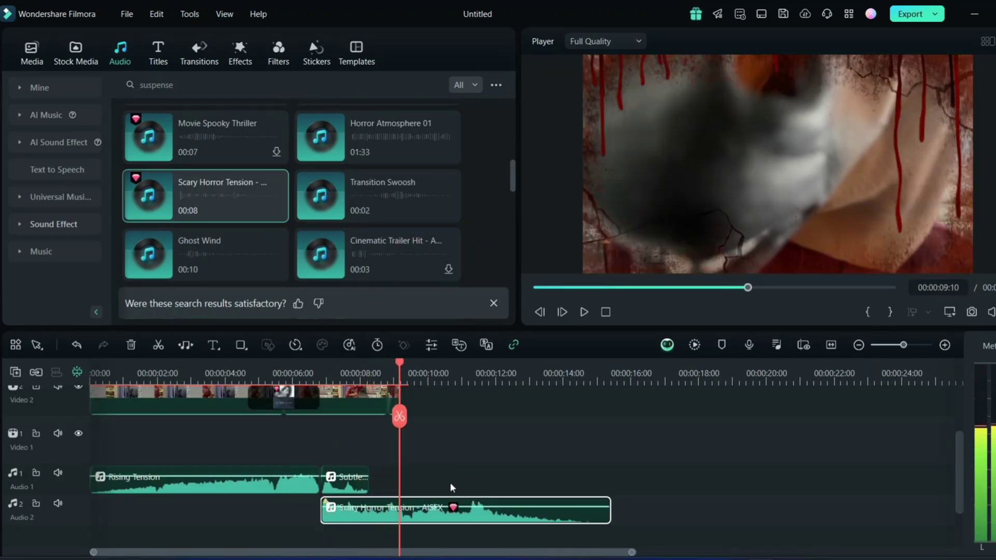
left_click_drag(401, 380, 388, 391)
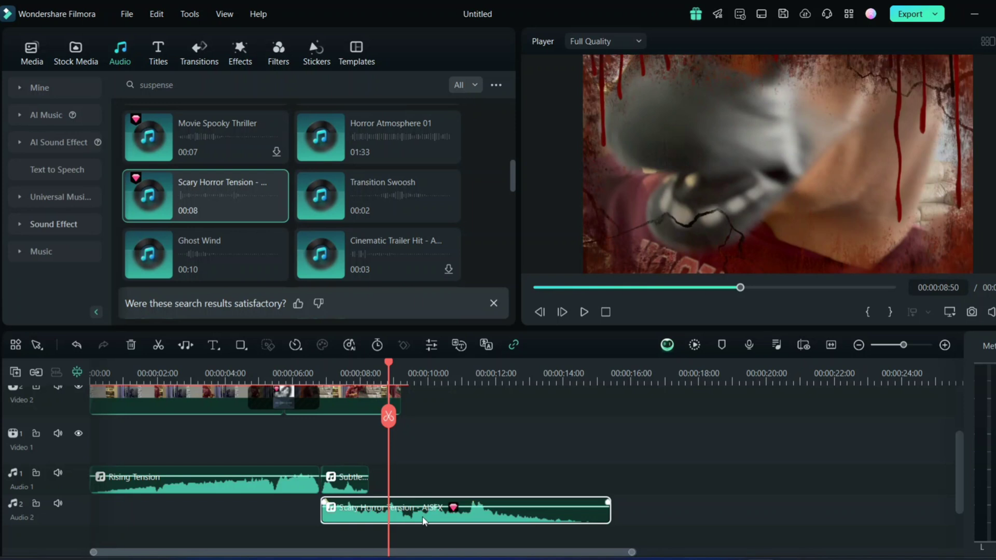
left_click(391, 421)
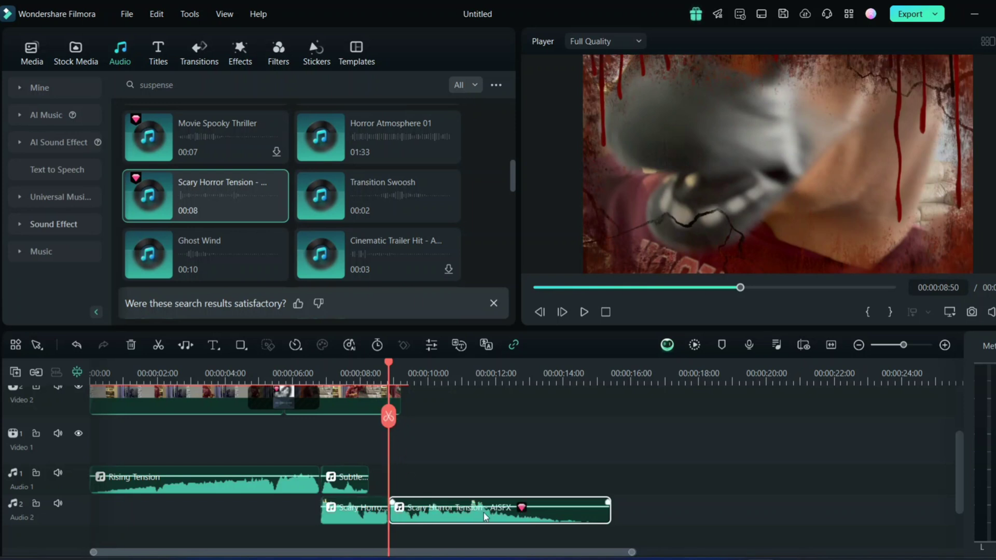
key("Delete")
Search 'stab', then place Knife Stab on Audio 1 after the clips and check its timing
left_click(393, 86)
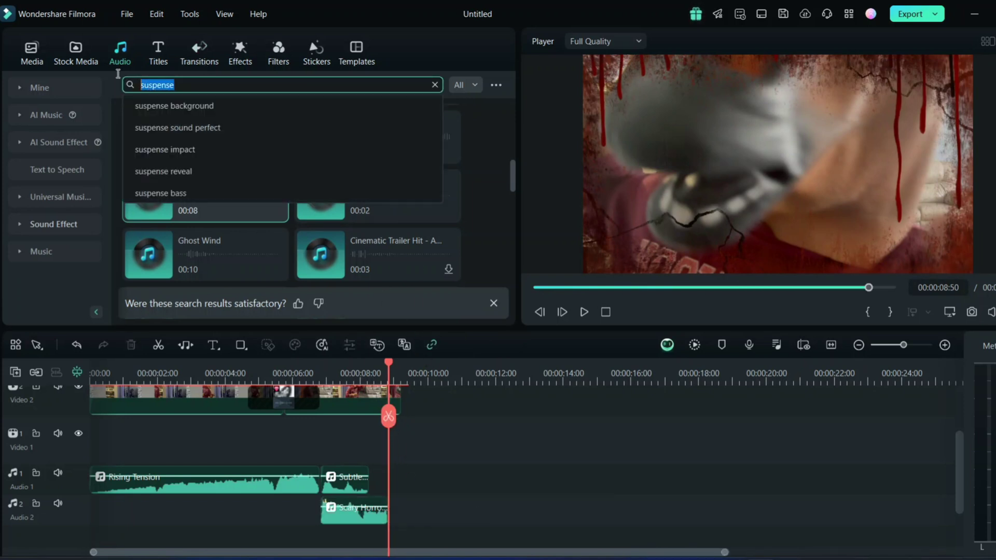
type("stab")
key("Return")
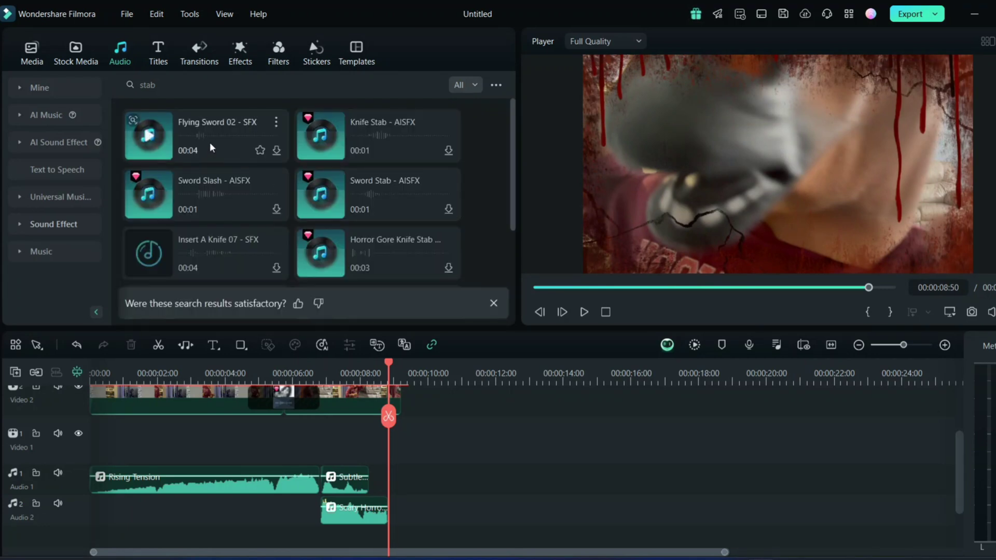
left_click(210, 142)
left_click(365, 130)
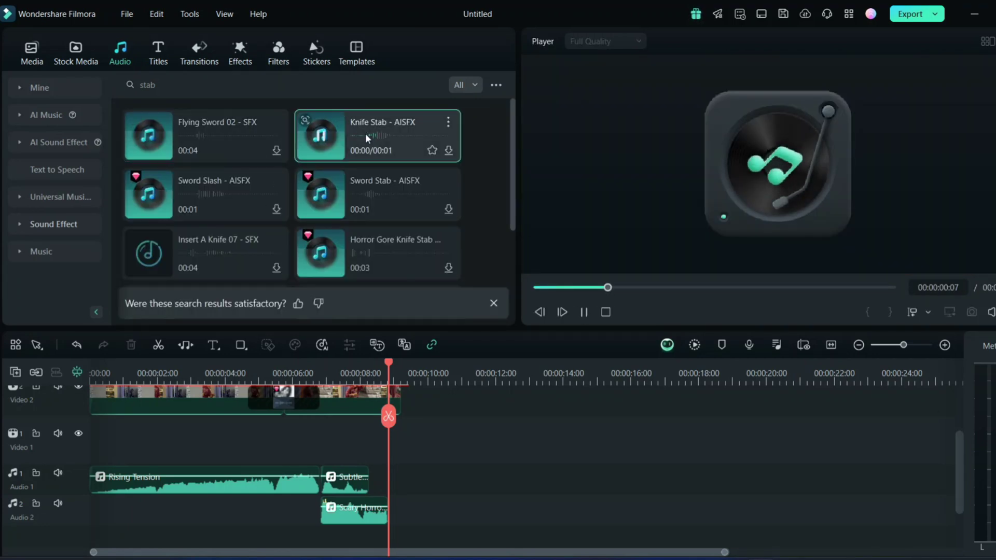
left_click_drag(365, 133, 380, 484)
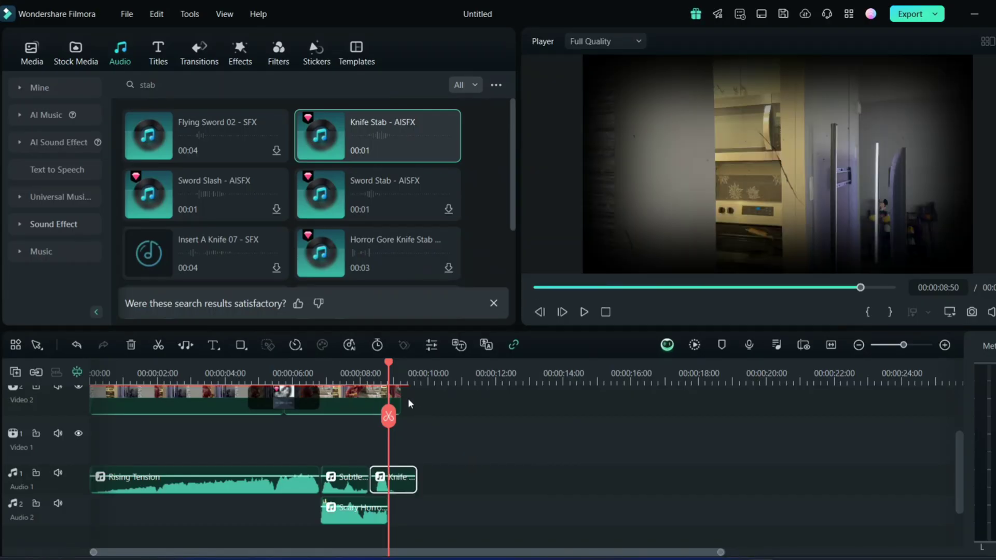
mouse_move(385, 365)
left_mouse_down()
mouse_move(390, 379)
mouse_move(4, 342)
left_mouse_up()
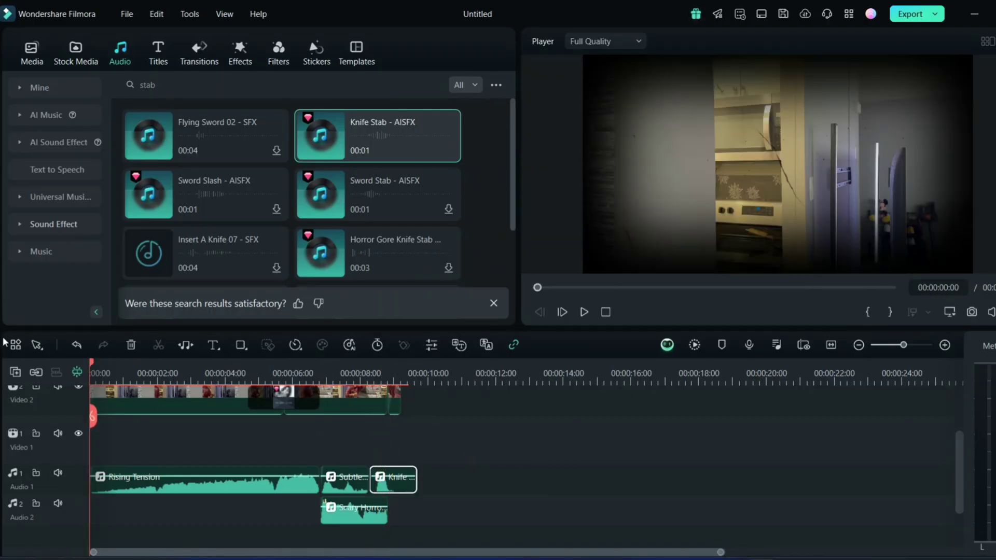
Add 3D Halloween Title 01 from a 'halloween' title search above the opening footage
left_click(156, 53)
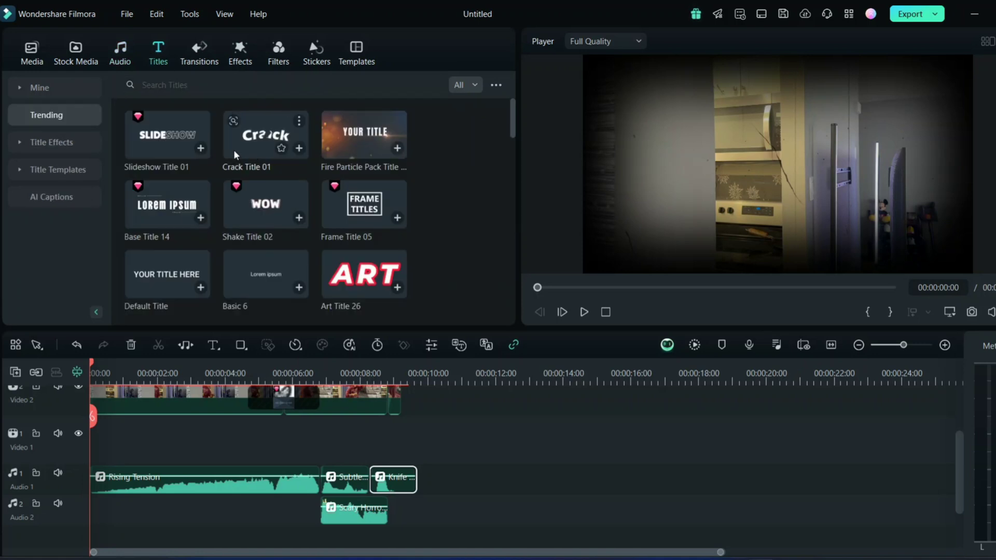
type("ha")
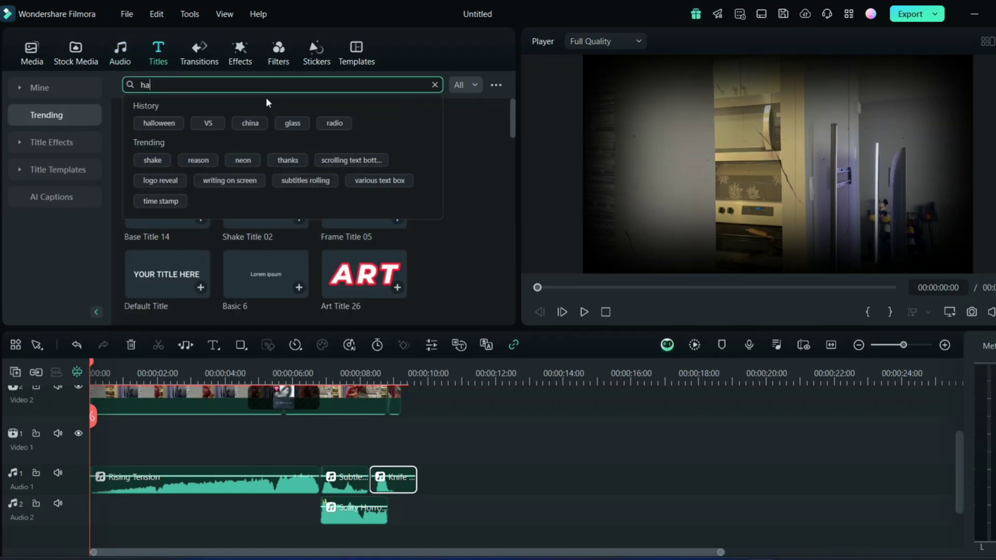
type("loween")
key("Return")
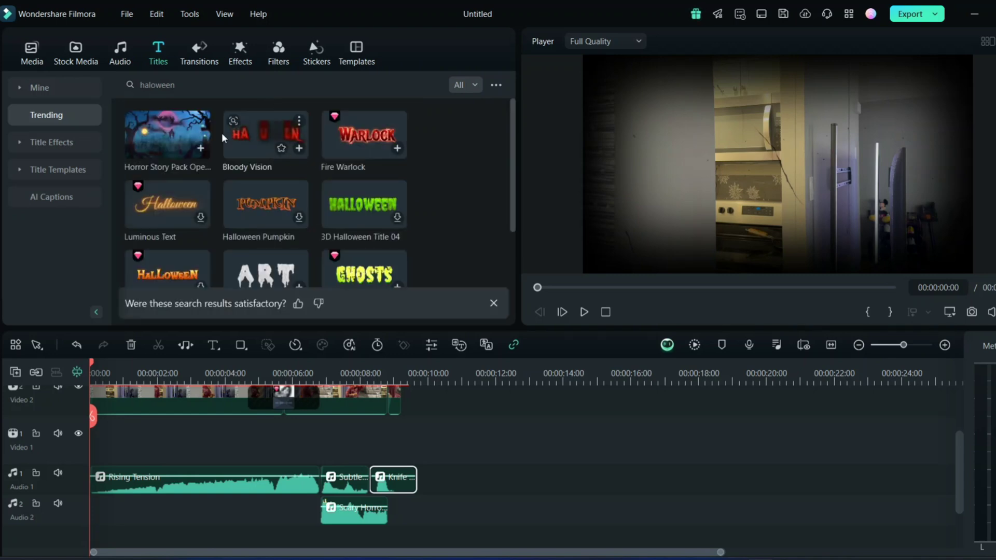
scroll(343, 207, "down", 2)
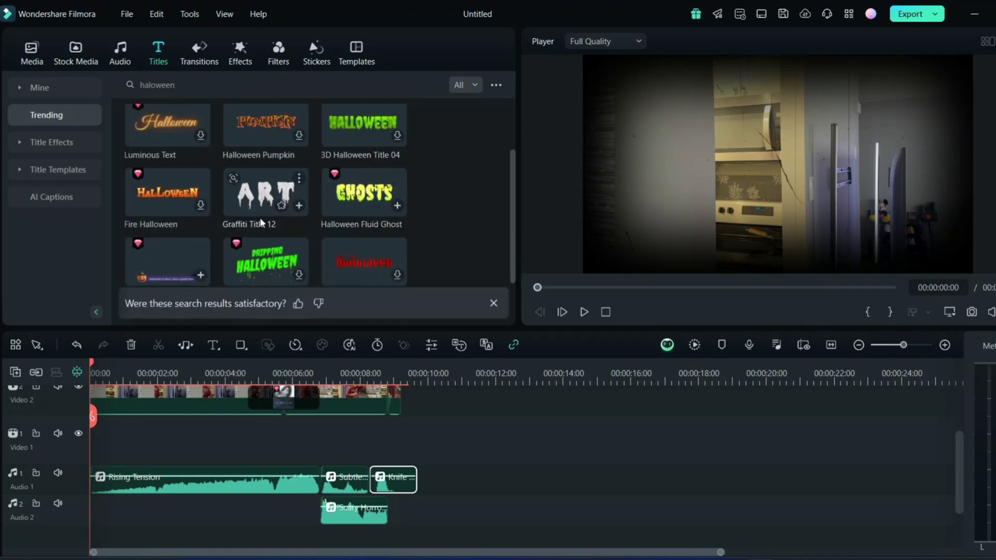
scroll(260, 217, "down", 2)
mouse_move(362, 207)
left_mouse_down()
mouse_move(70, 420)
mouse_move(78, 416)
left_mouse_up()
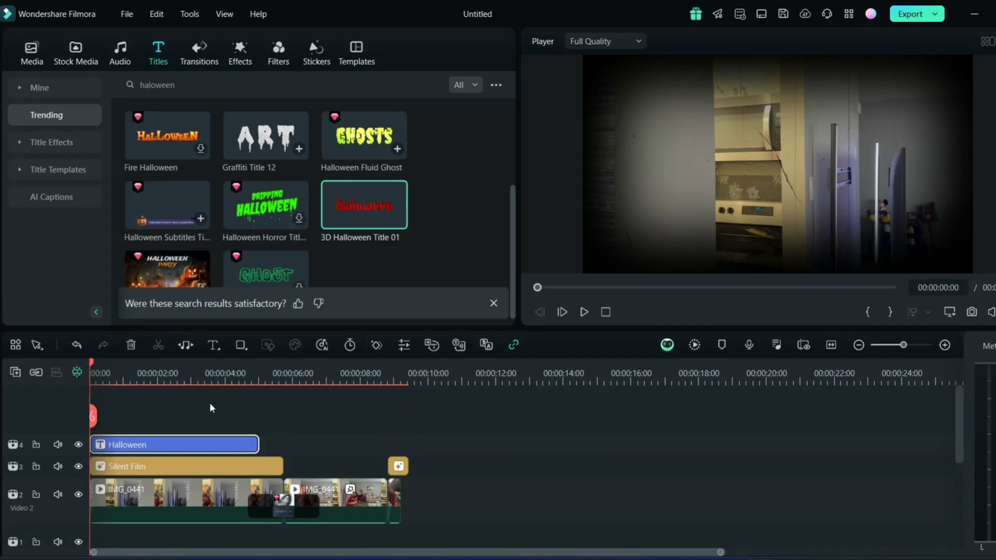
key("space")
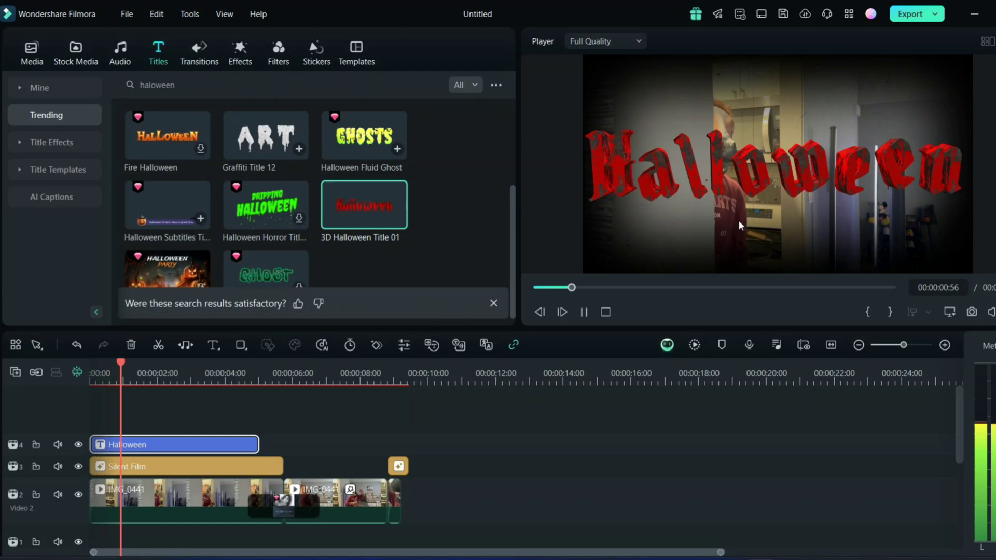
Change the title text to DARK HORSE and confirm the edit
left_click(788, 171)
double_click(786, 173)
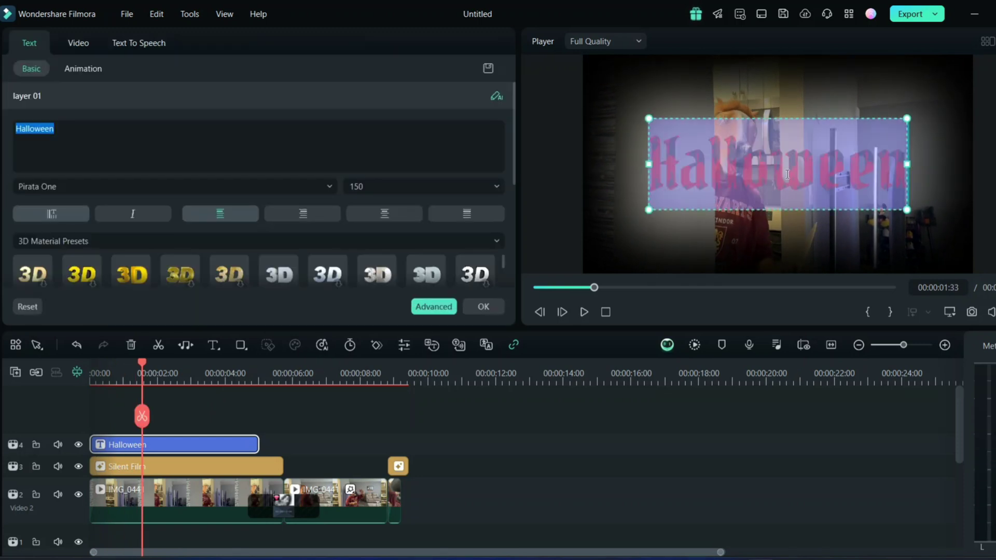
type("DARK")
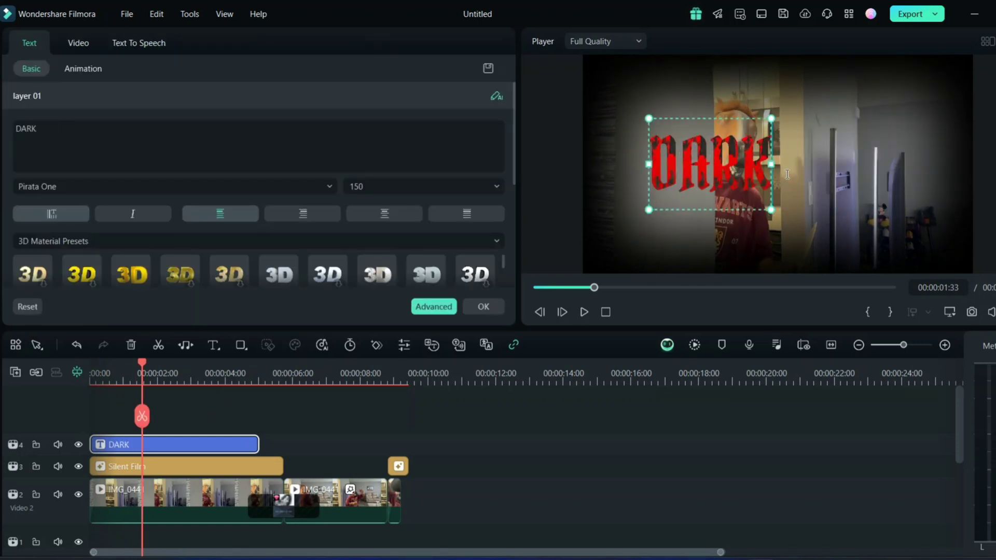
type(" Horse")
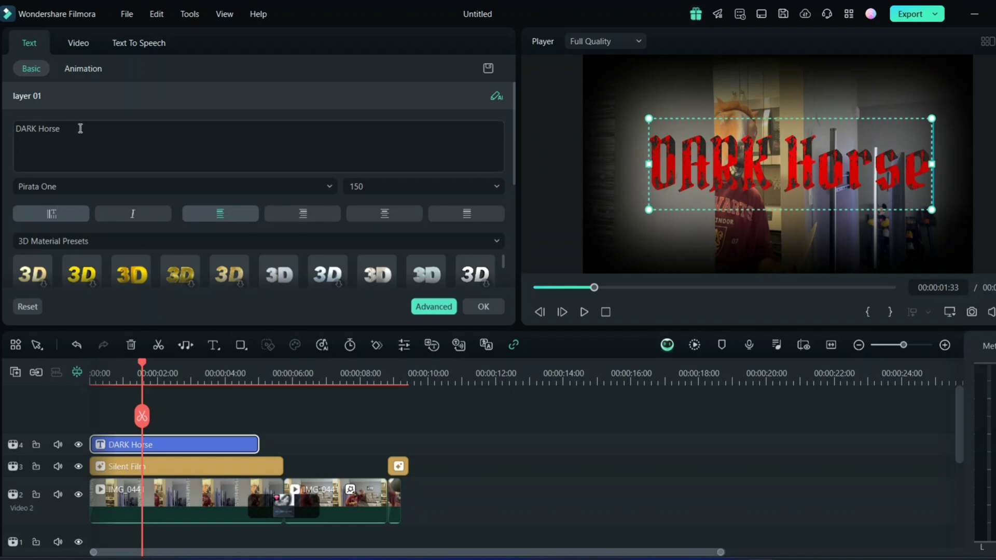
left_click(80, 128)
key("BackSpace")
key("BackSpace")
key("BackSpace")
key("BackSpace")
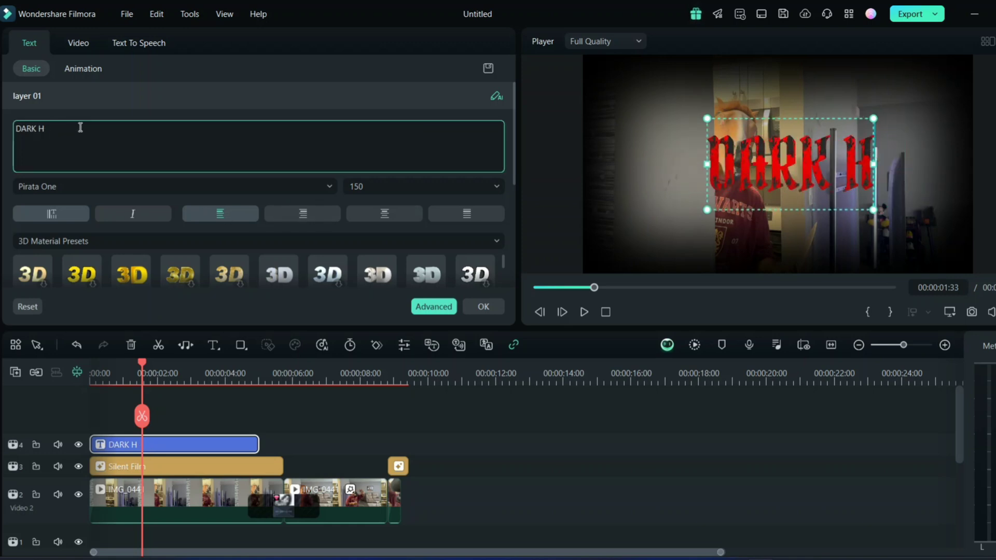
key("BackSpace")
type("J")
key("BackSpace")
type("HO")
type("RSE")
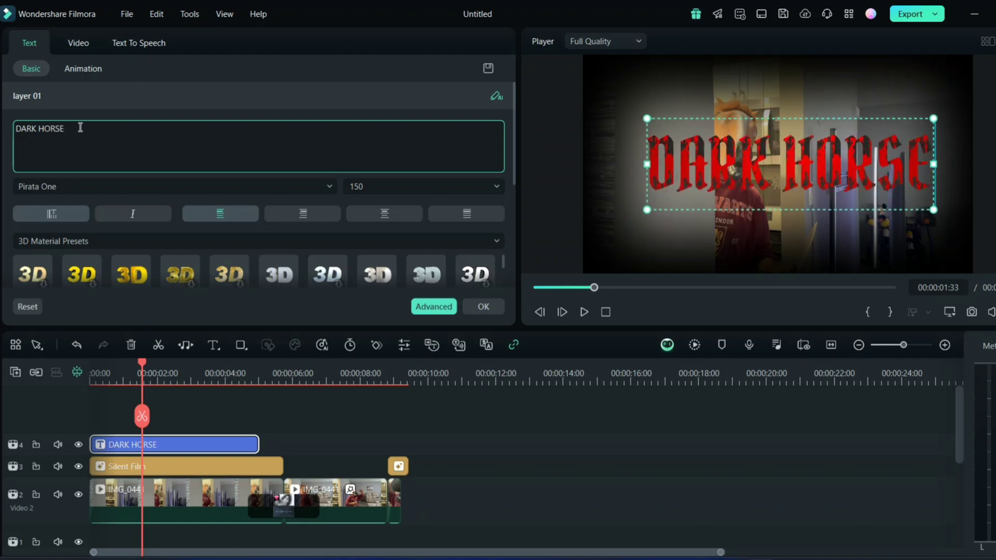
left_click(477, 316)
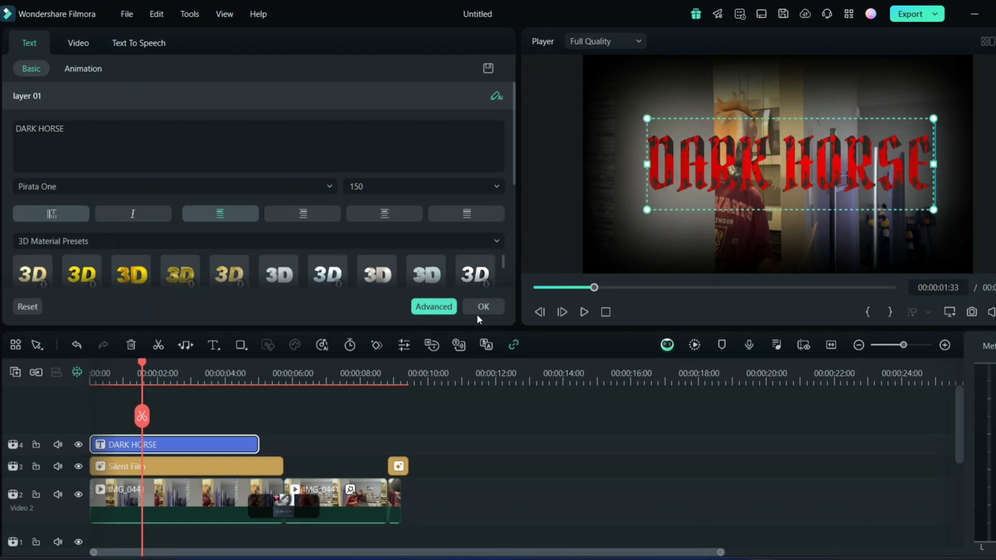
left_click(488, 313)
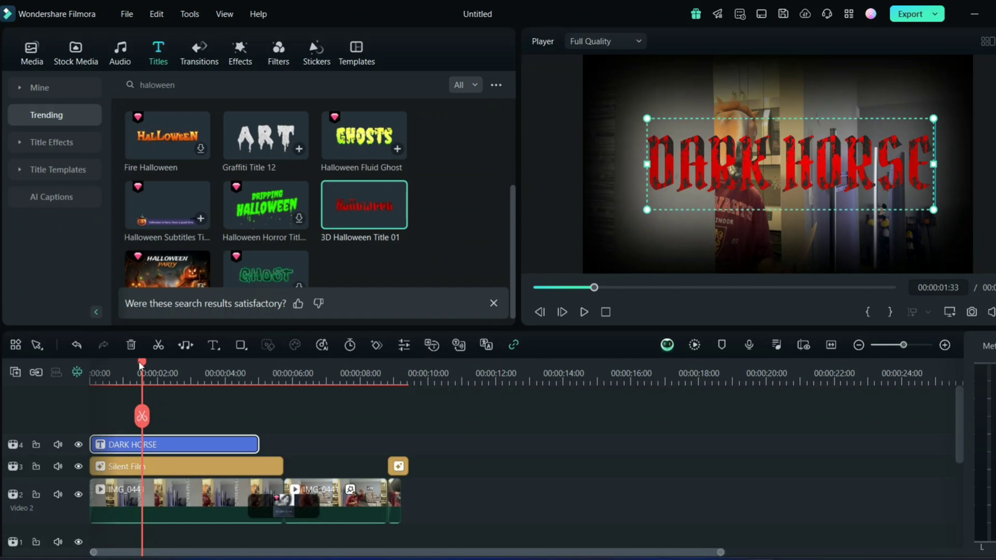
left_click_drag(139, 361, 90, 361)
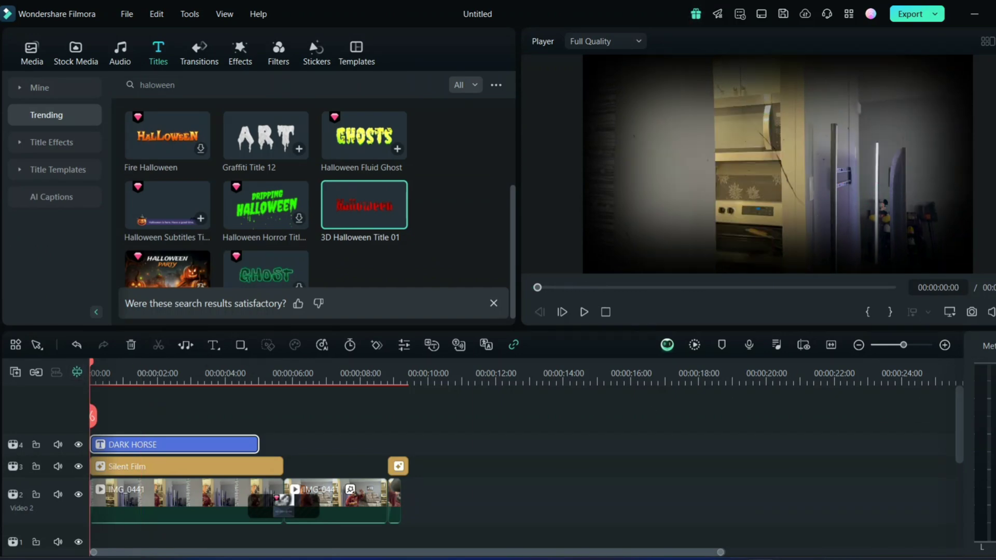